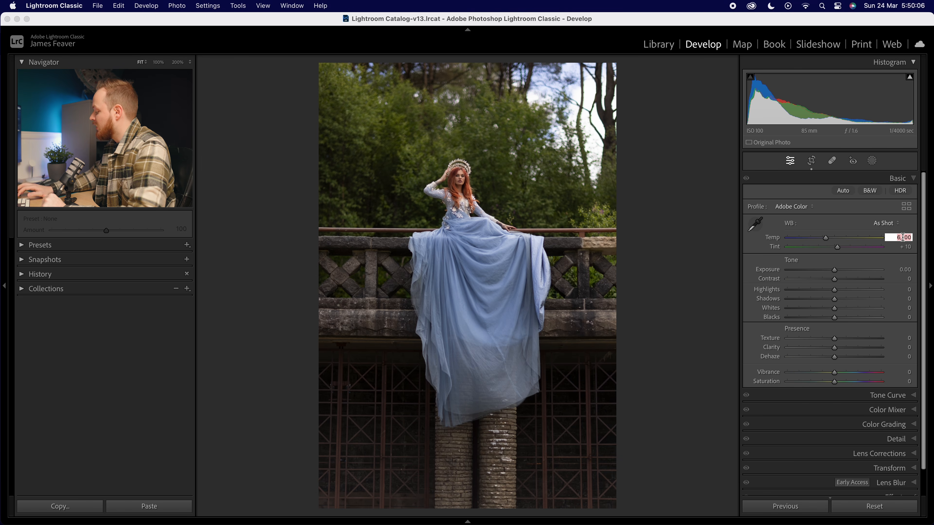
Set the white balance Temp to 6,750 and raise Exposure to +0.40.
{"action": "type", "text": "6,75"}
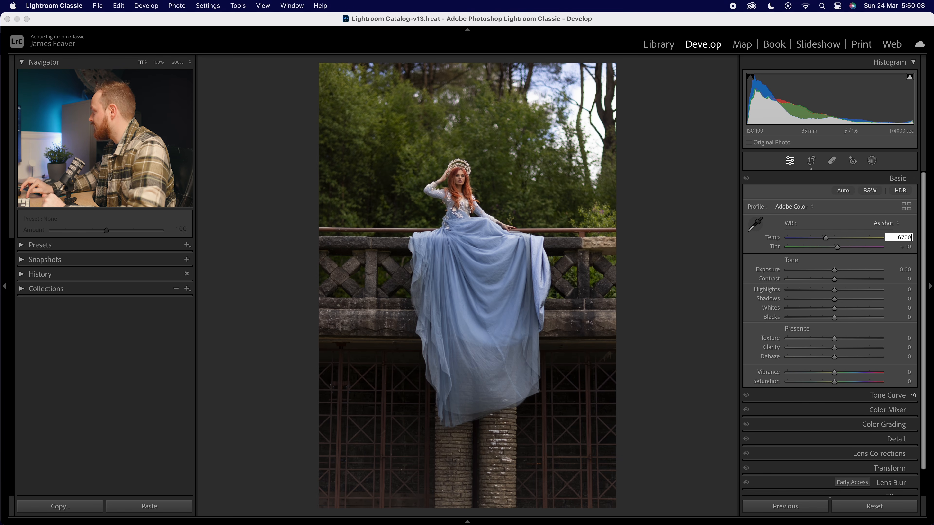
{"action": "type", "text": "0"}
{"action": "key", "text": "Return"}
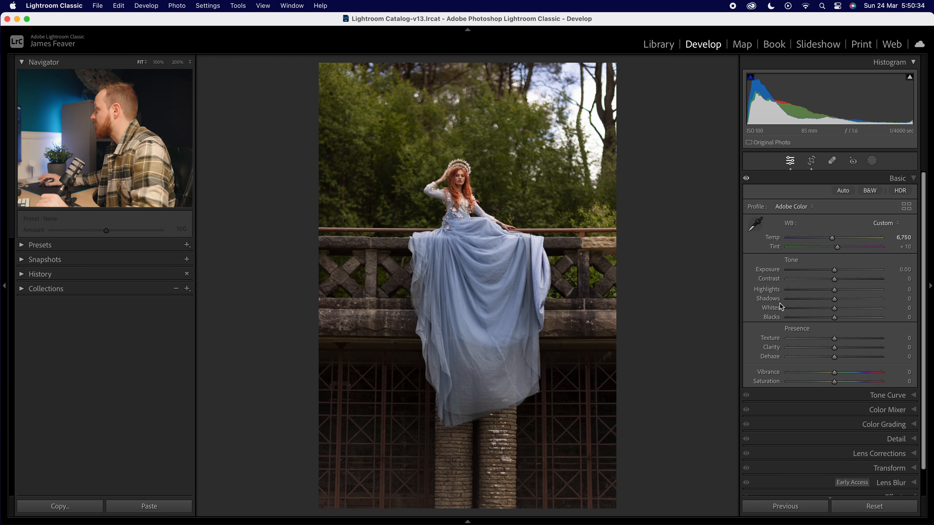
{"action": "left_click_drag", "start_coordinate": [835, 272], "coordinate": [839, 273]}
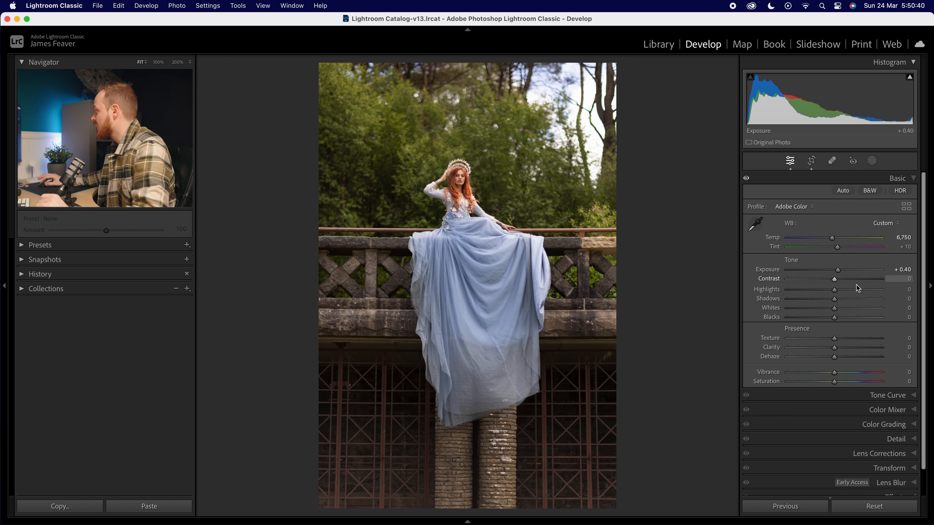
Raise Contrast to +20 and lower Highlights to -40.
{"action": "left_click_drag", "start_coordinate": [839, 282], "coordinate": [846, 282]}
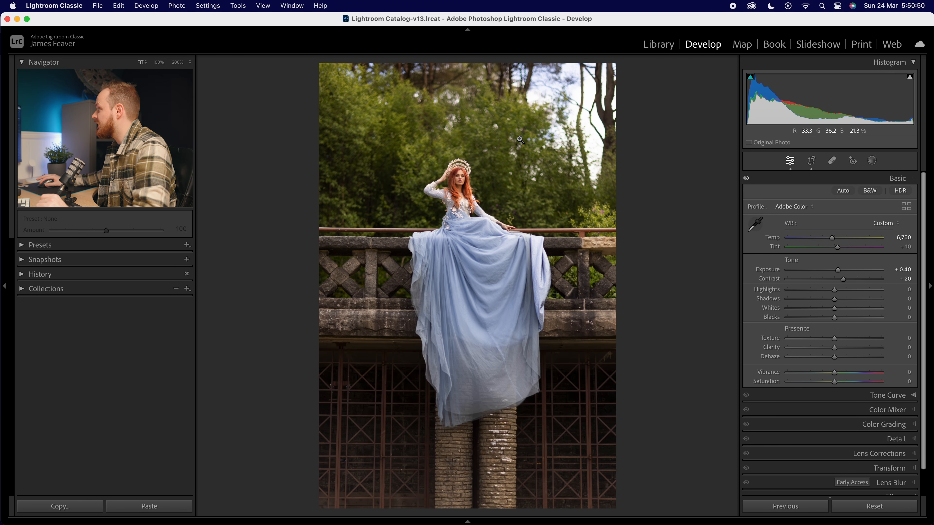
{"action": "left_click_drag", "start_coordinate": [834, 290], "coordinate": [815, 290]}
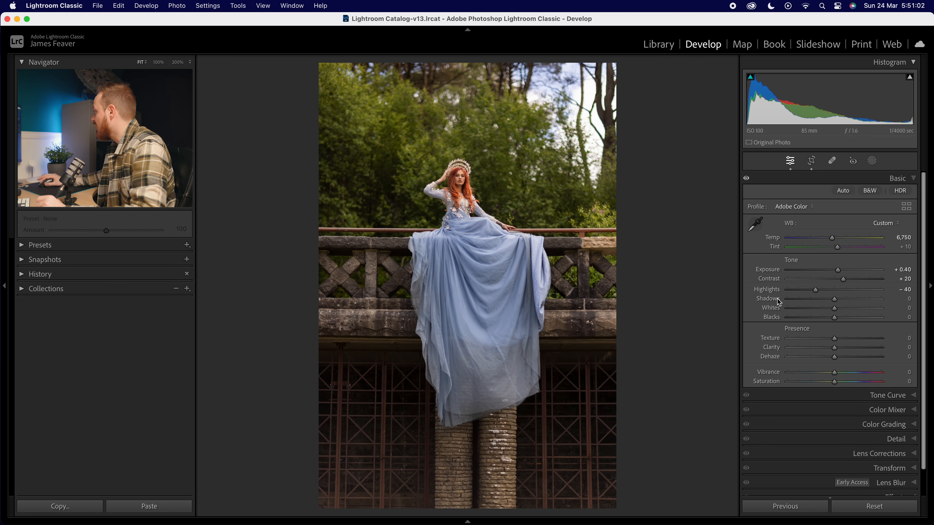
Set Shadows to +80 and Whites to -50.
{"action": "left_click_drag", "start_coordinate": [846, 303], "coordinate": [865, 304]}
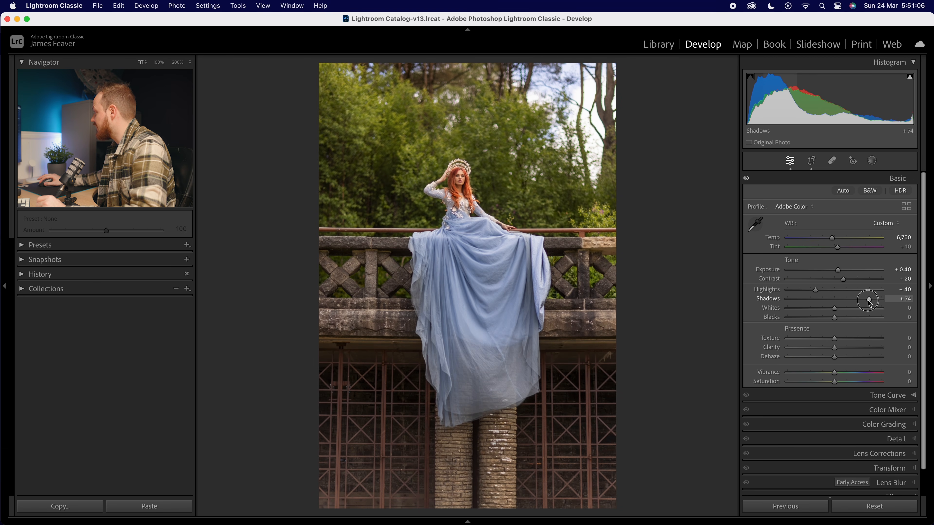
{"action": "left_click", "coordinate": [898, 300]}
{"action": "type", "text": "80"}
{"action": "key", "text": "Return"}
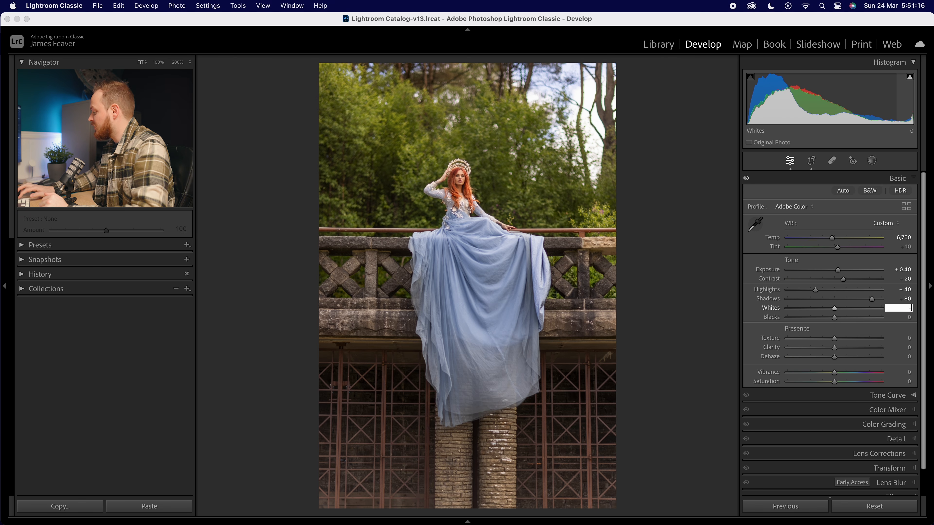
{"action": "key", "text": "Return"}
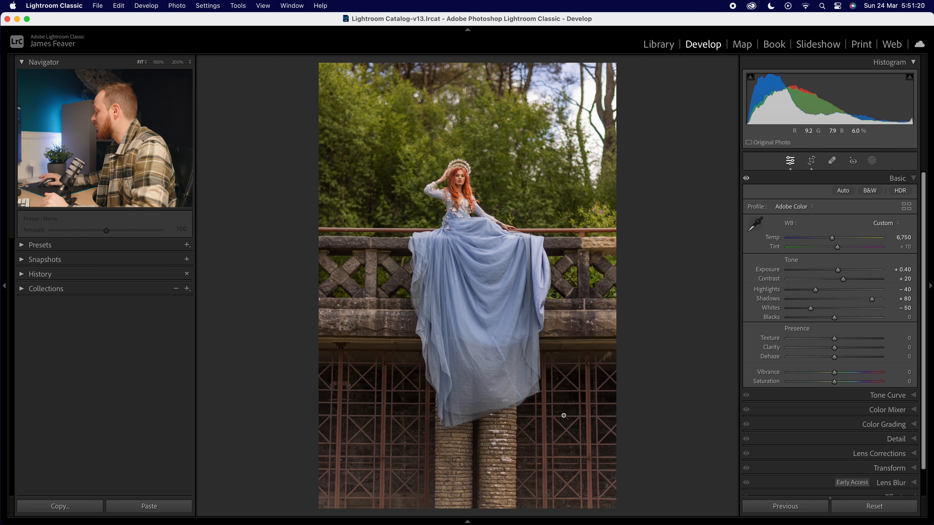
Set Blacks to -10 and Clarity to +15.
{"action": "left_click", "coordinate": [909, 316]}
{"action": "type", "text": "-10"}
{"action": "key", "text": "Return"}
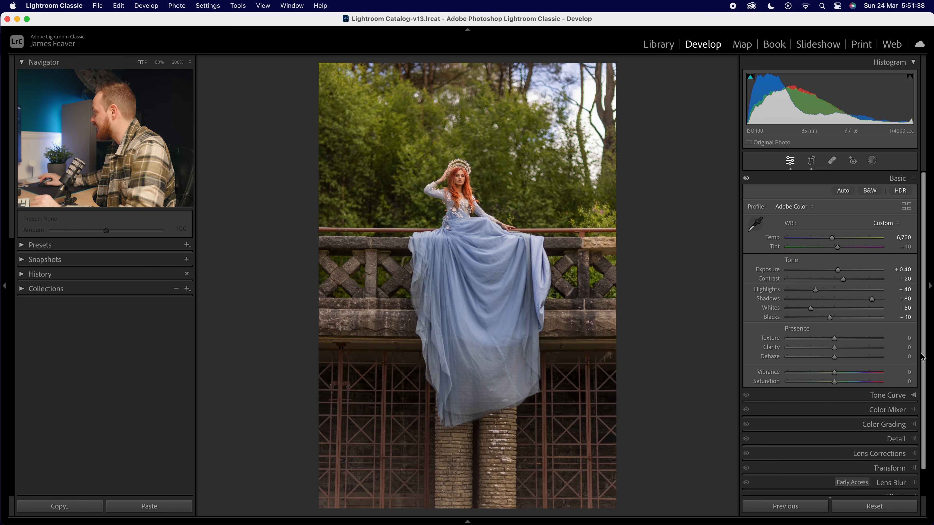
{"action": "left_click", "coordinate": [907, 347]}
{"action": "type", "text": "15"}
{"action": "key", "text": "Return"}
Set Dehaze to +20 and Vibrance to -10.
{"action": "left_click", "coordinate": [909, 357]}
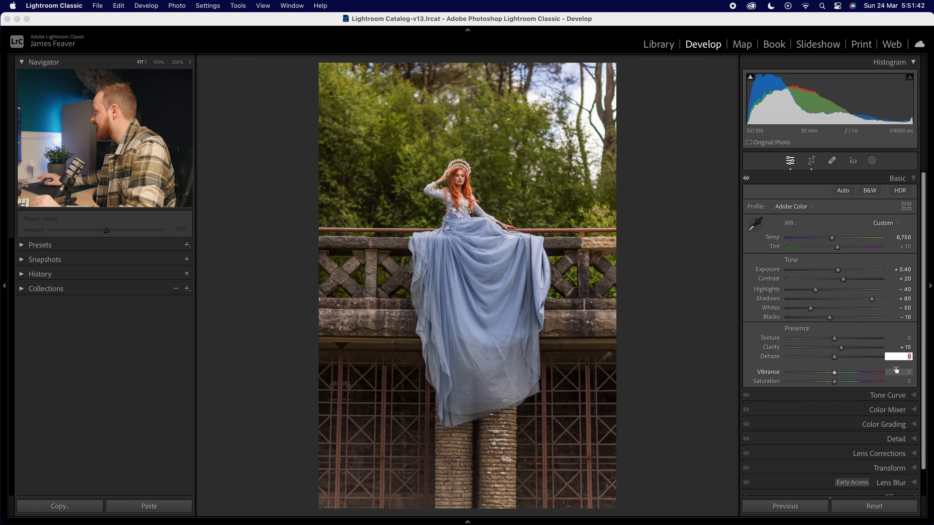
{"action": "type", "text": "20"}
{"action": "key", "text": "Return"}
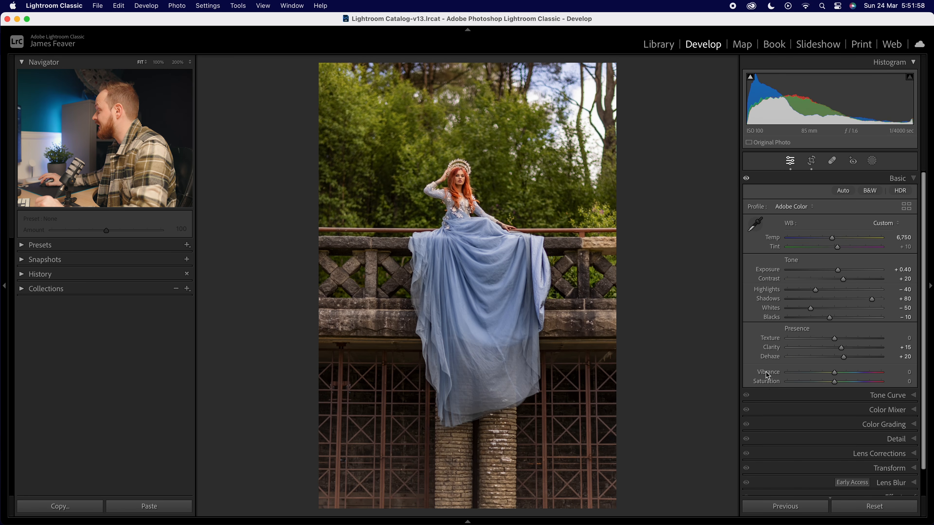
{"action": "left_click", "coordinate": [903, 372]}
{"action": "type", "text": "-10"}
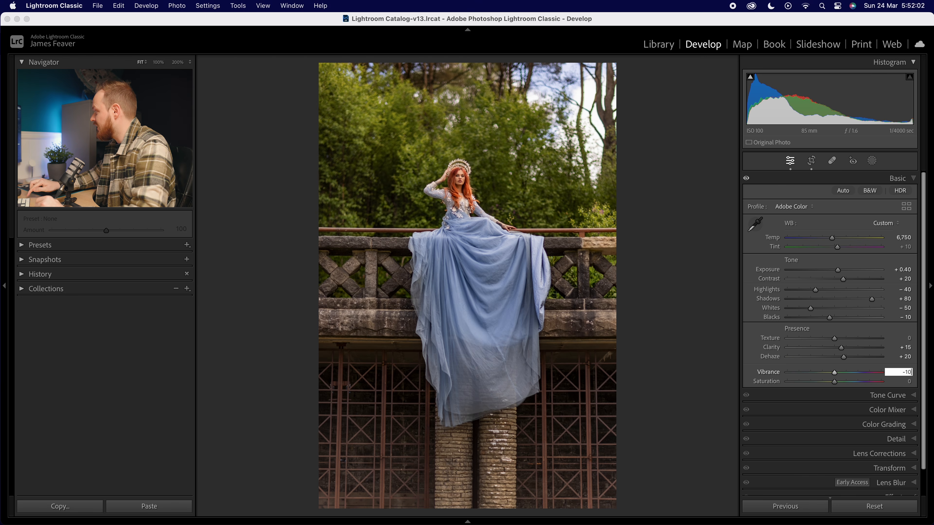
{"action": "key", "text": "Return"}
Set Saturation to -20 and collapse the Basic panel.
{"action": "left_click", "coordinate": [908, 382]}
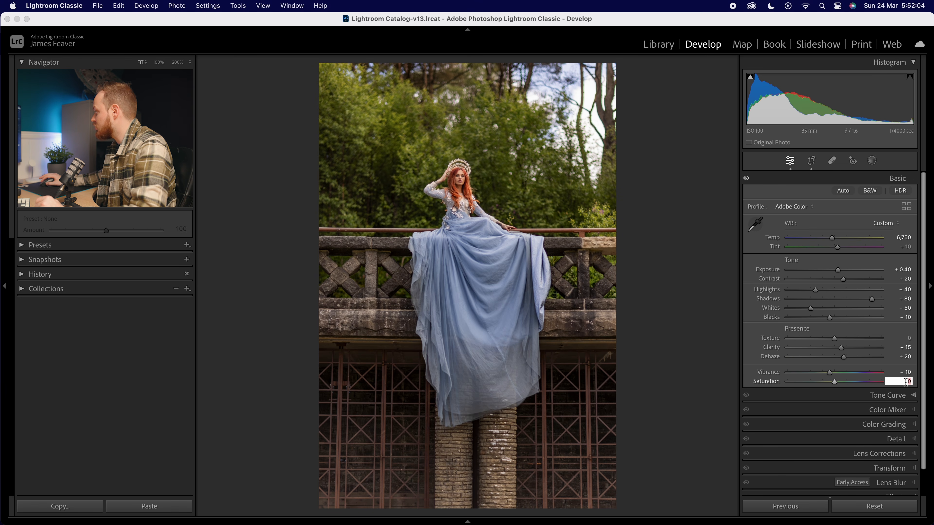
{"action": "type", "text": "-20"}
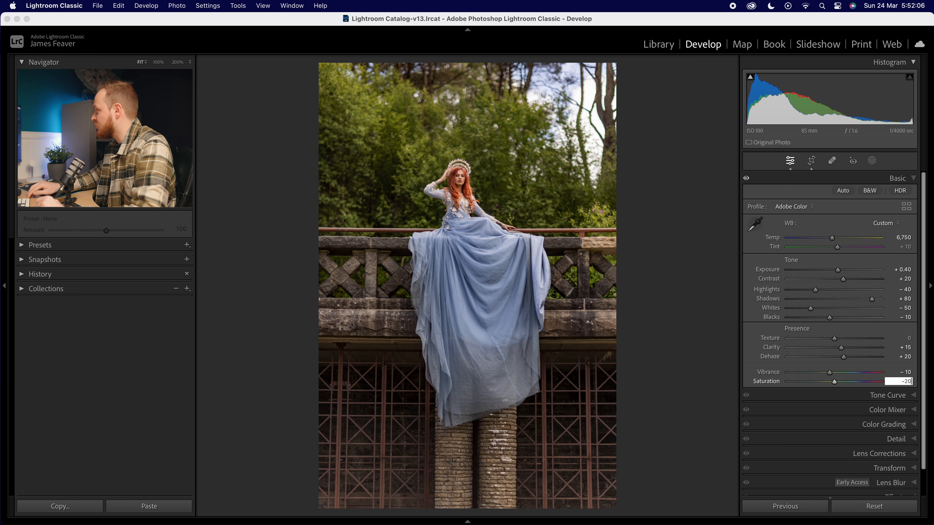
{"action": "key", "text": "Return"}
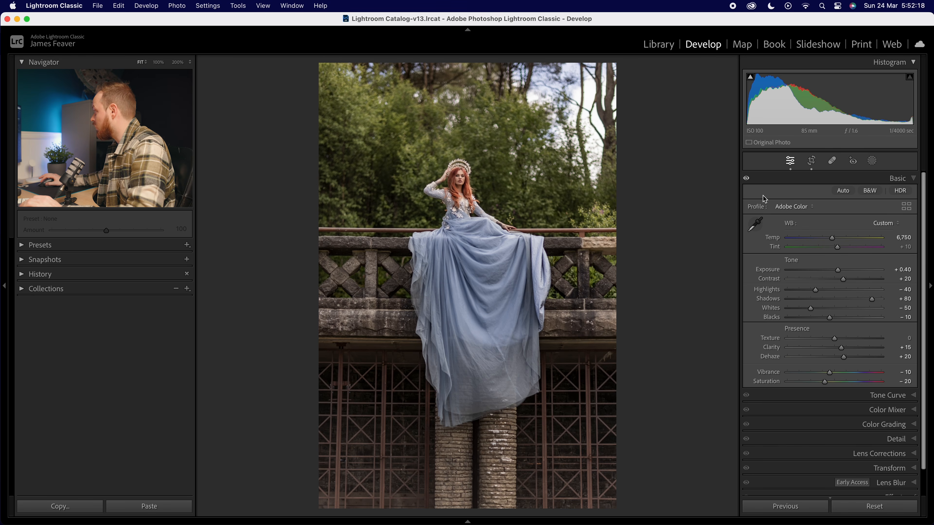
{"action": "left_click", "coordinate": [899, 179]}
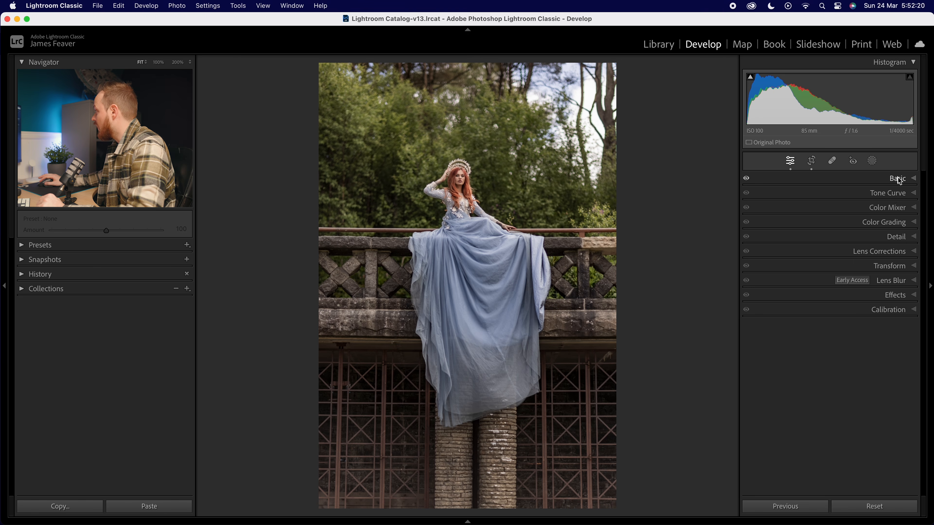
Open the Tone Curve's RGB point curve and lift the black point to output 35.
{"action": "left_click", "coordinate": [895, 196]}
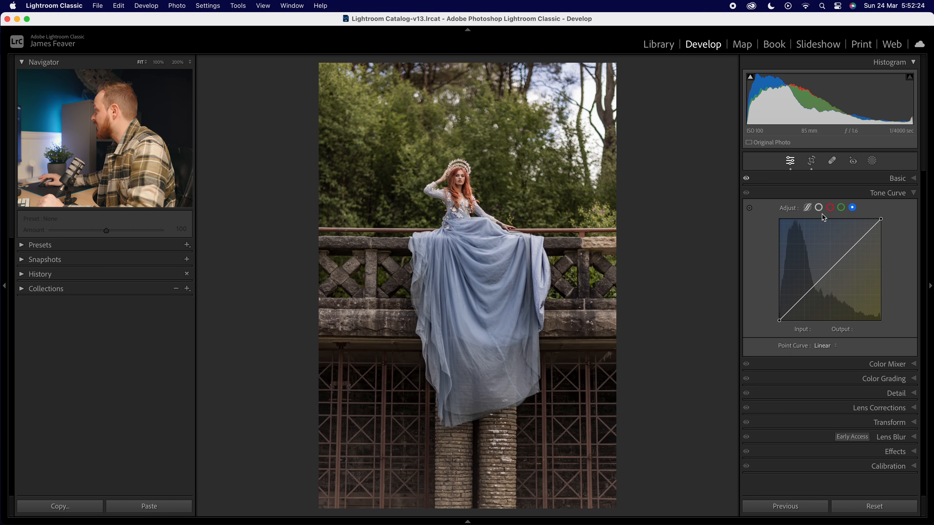
{"action": "left_click", "coordinate": [819, 208]}
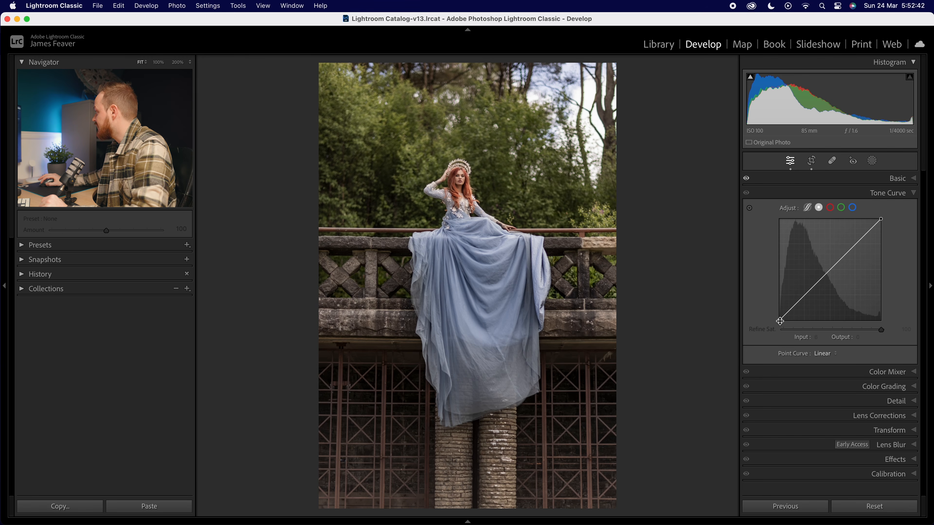
{"action": "left_click_drag", "start_coordinate": [780, 322], "coordinate": [773, 313]}
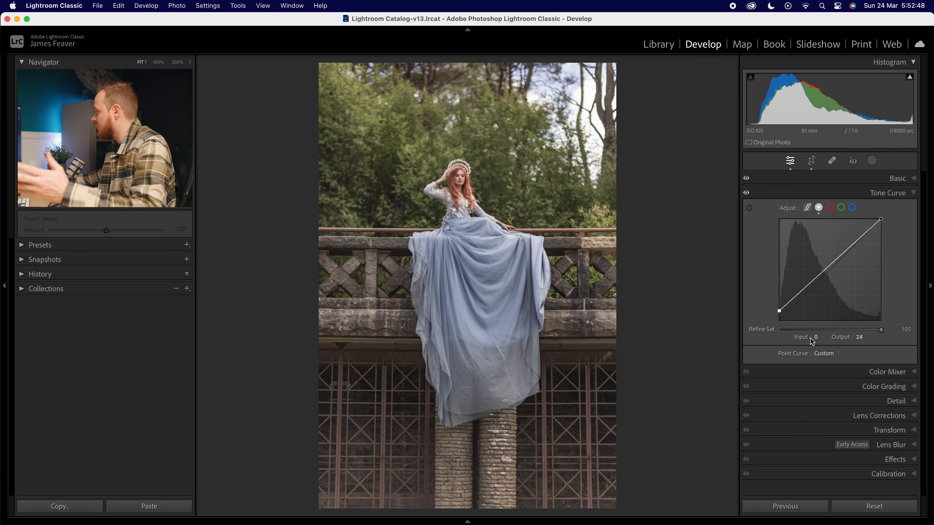
{"action": "left_click", "coordinate": [859, 341]}
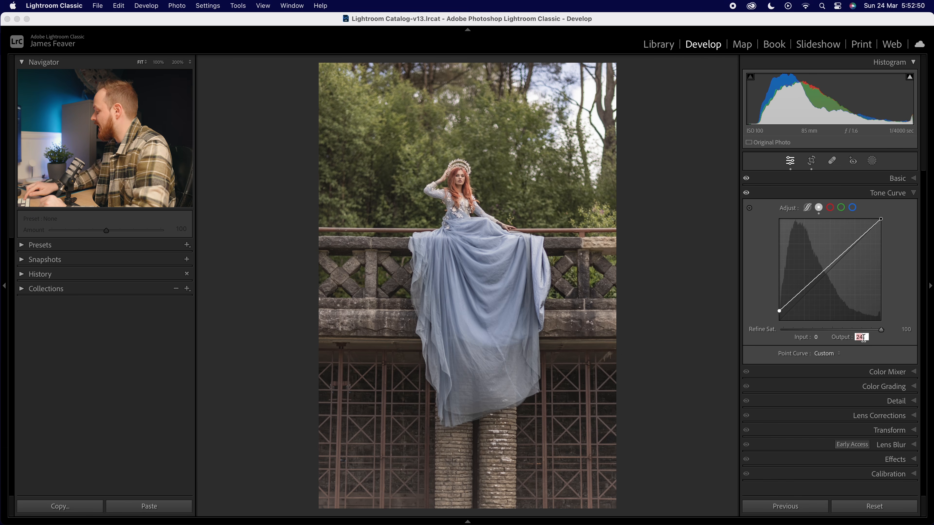
{"action": "type", "text": "35"}
{"action": "key", "text": "Return"}
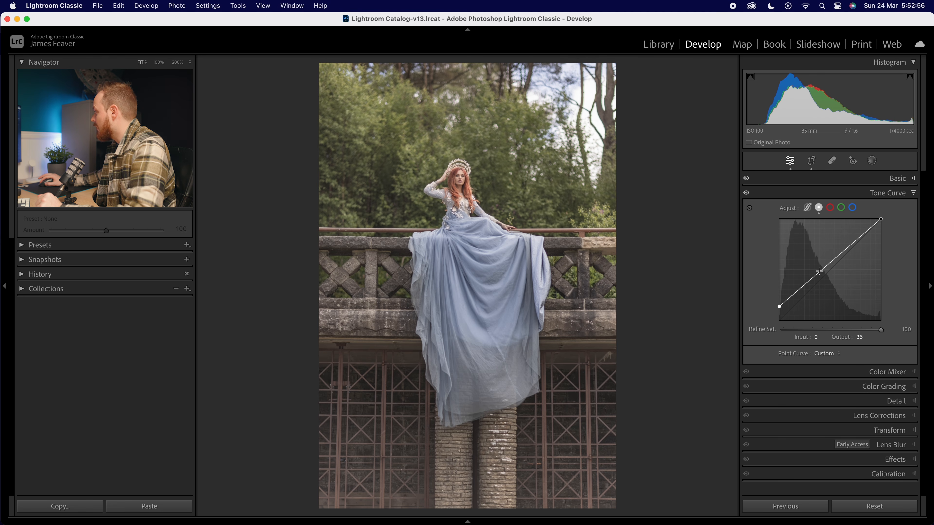
Bend the point curve into an S-shape, pulling a shadow point down to about input 71, output 56.
{"action": "left_click_drag", "start_coordinate": [809, 279], "coordinate": [863, 246]}
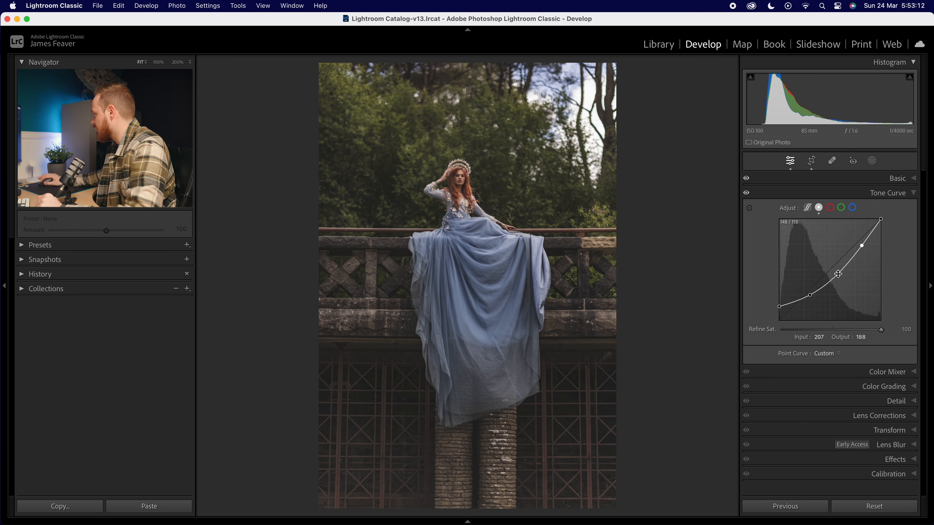
{"action": "left_click_drag", "start_coordinate": [839, 274], "coordinate": [808, 298]}
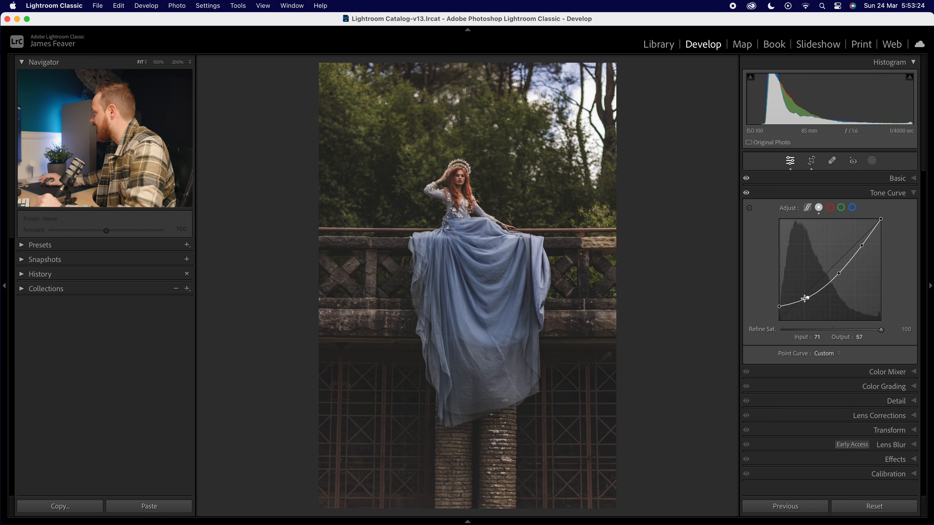
{"action": "left_click_drag", "start_coordinate": [807, 299], "coordinate": [807, 300]}
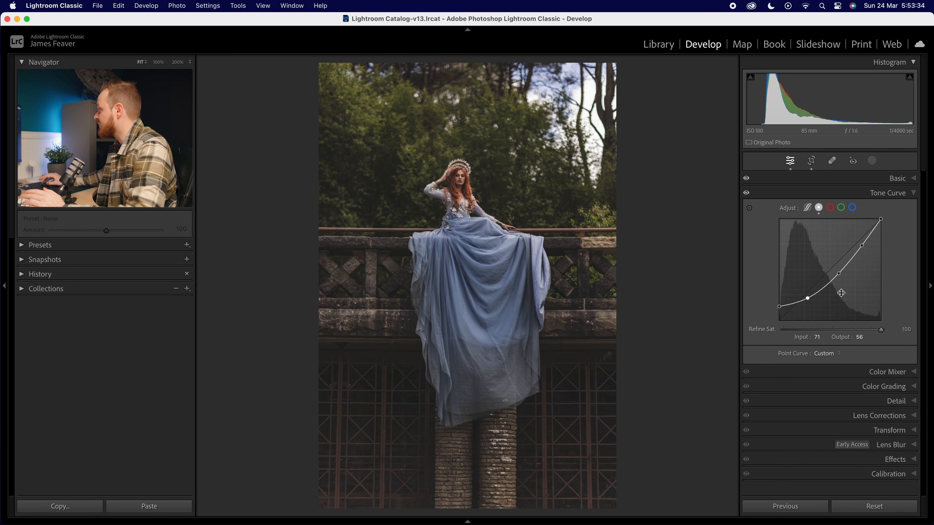
Collapse the Tone Curve and open the Color Mixer's HSL Hue sliders.
{"action": "left_click", "coordinate": [893, 199]}
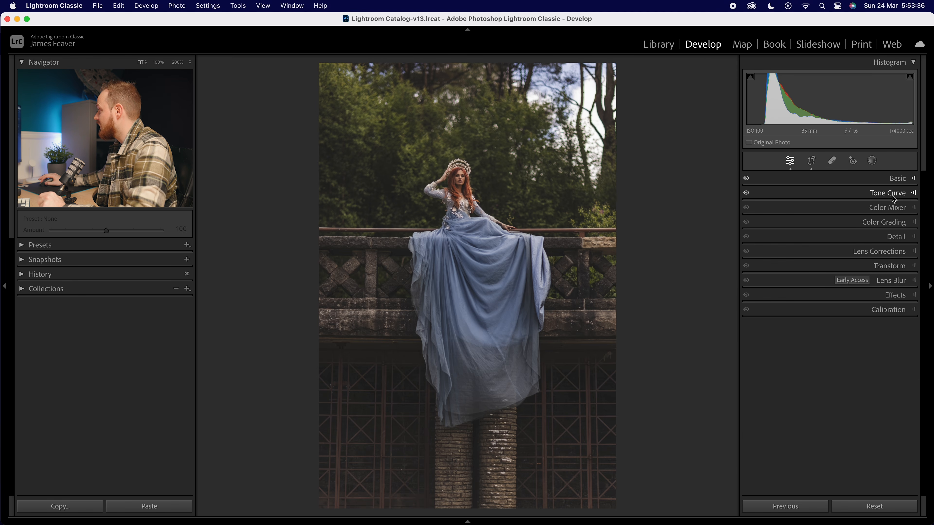
{"action": "left_click", "coordinate": [892, 209]}
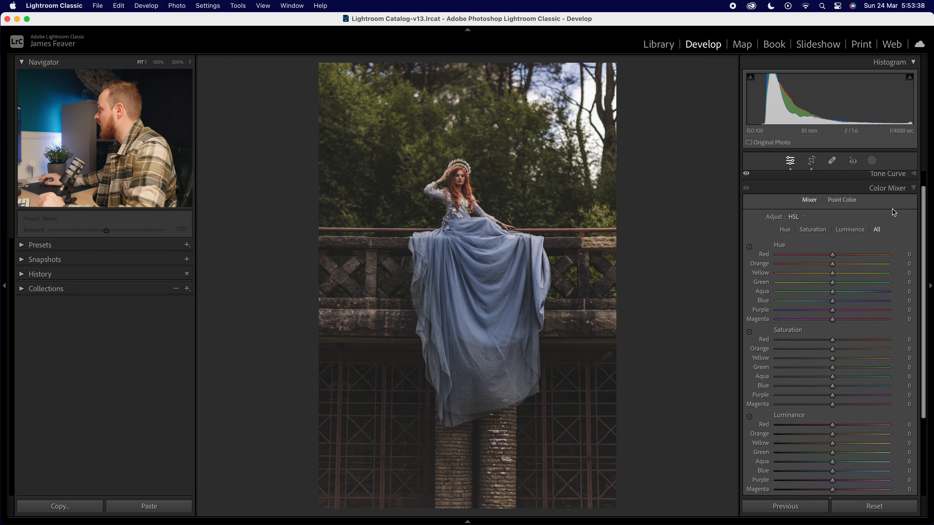
{"action": "left_click", "coordinate": [785, 230]}
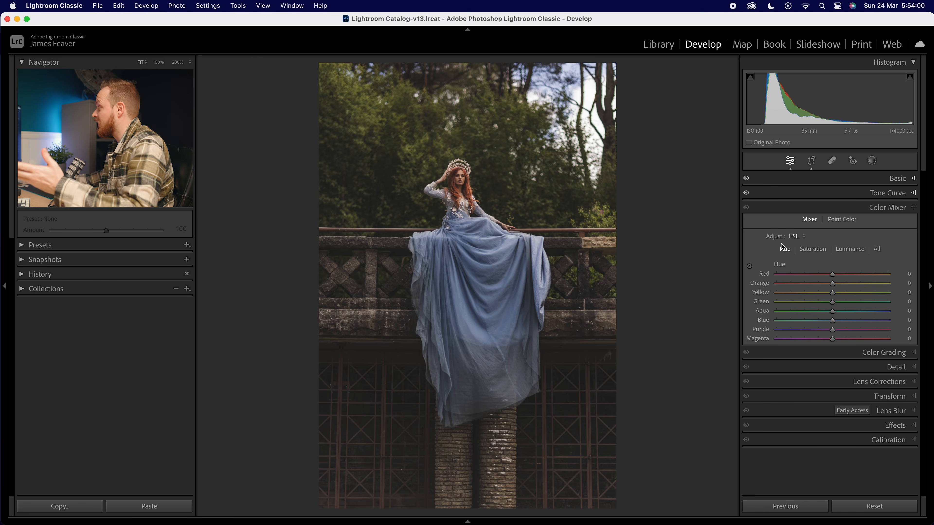
{"action": "left_click", "coordinate": [795, 239]}
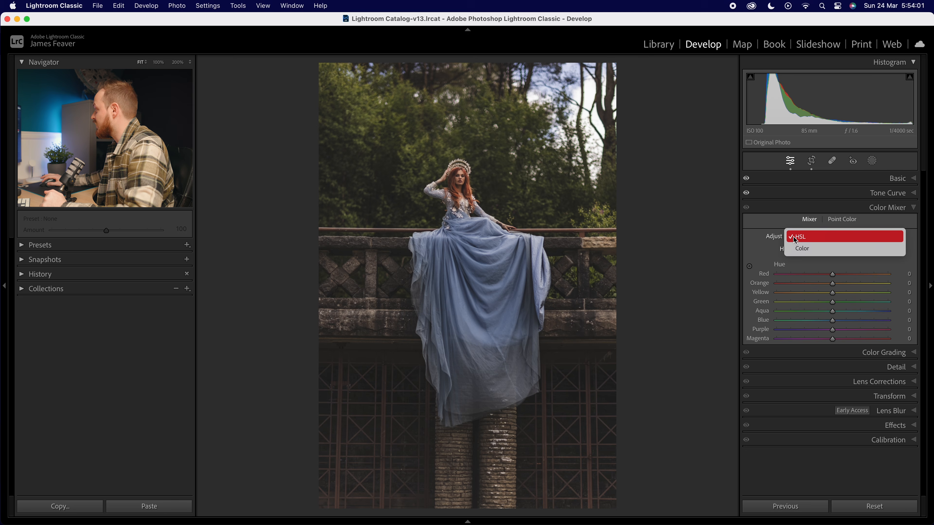
{"action": "left_click", "coordinate": [802, 249]}
{"action": "left_click", "coordinate": [797, 250]}
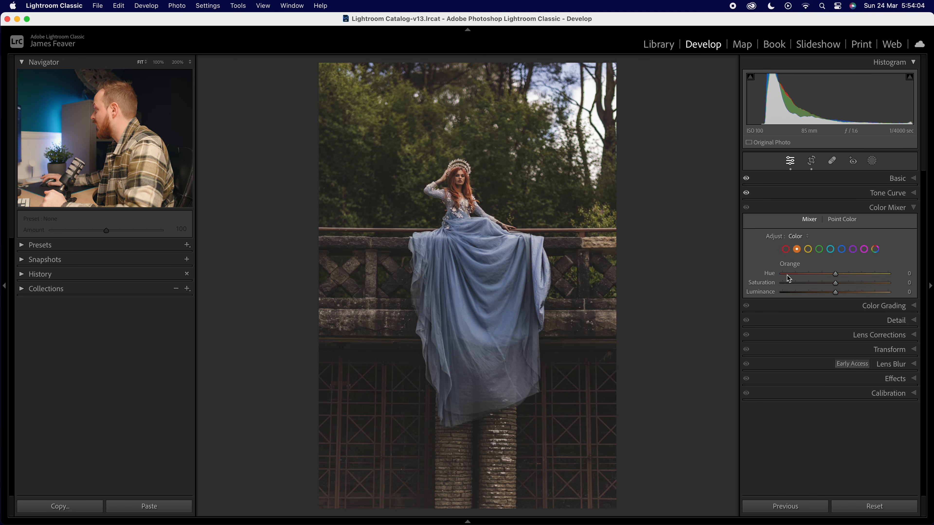
{"action": "left_click", "coordinate": [798, 236]}
{"action": "left_click", "coordinate": [797, 224]}
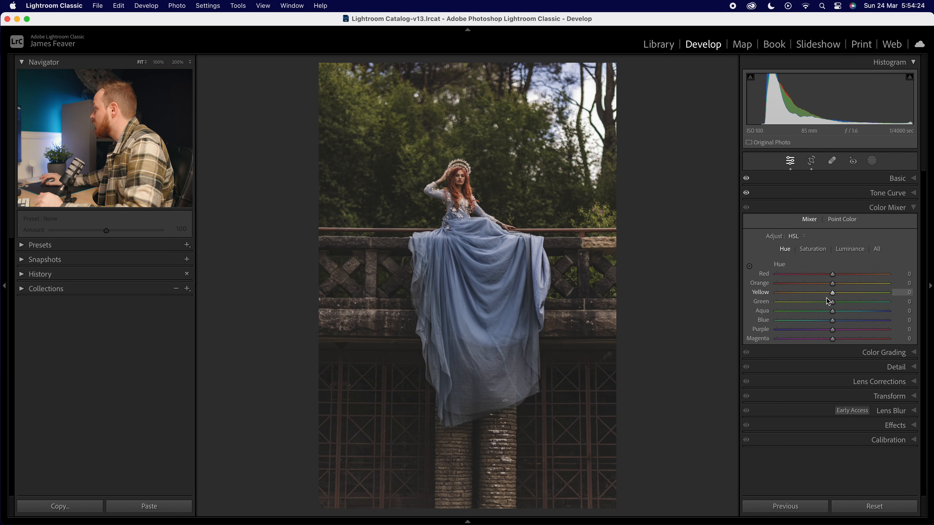
Shift the Yellow hue to -50 and the Green hue to -80.
{"action": "left_click", "coordinate": [909, 293]}
{"action": "type", "text": "-50"}
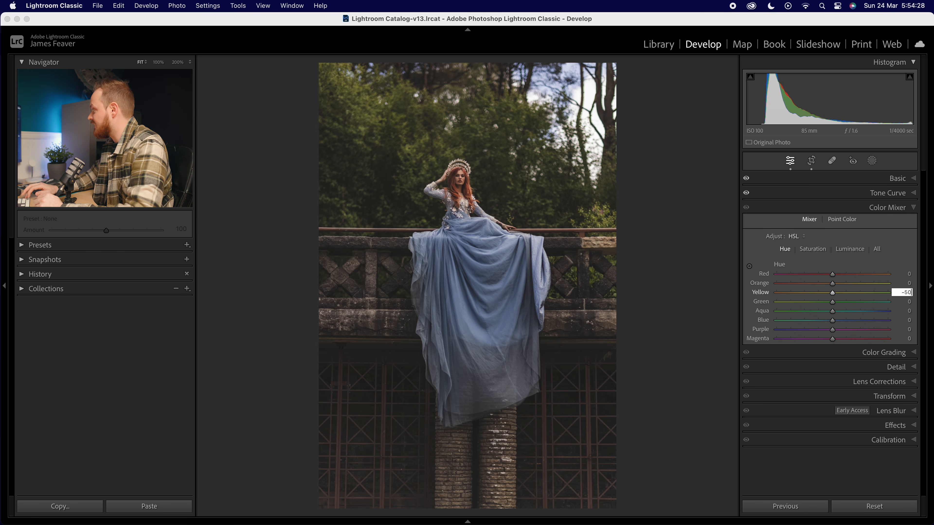
{"action": "key", "text": "Return"}
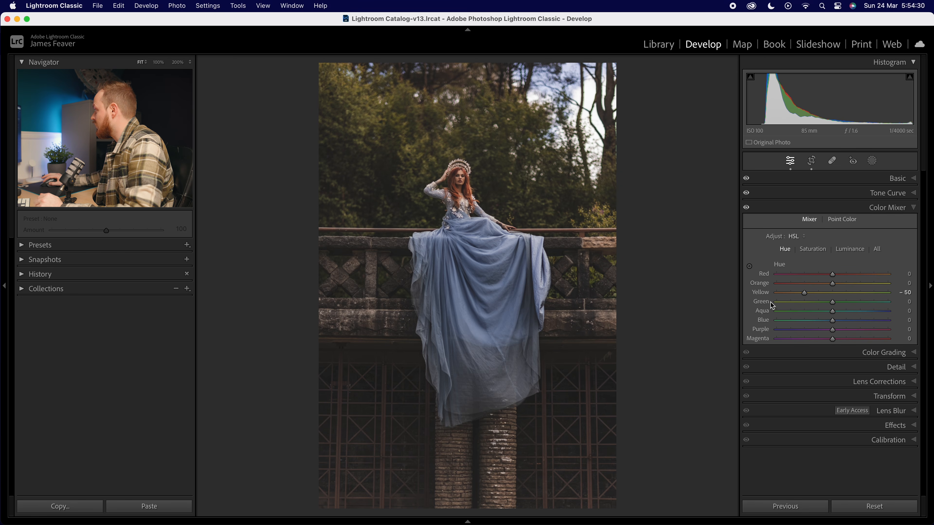
{"action": "type", "text": "-80"}
{"action": "key", "text": "Return"}
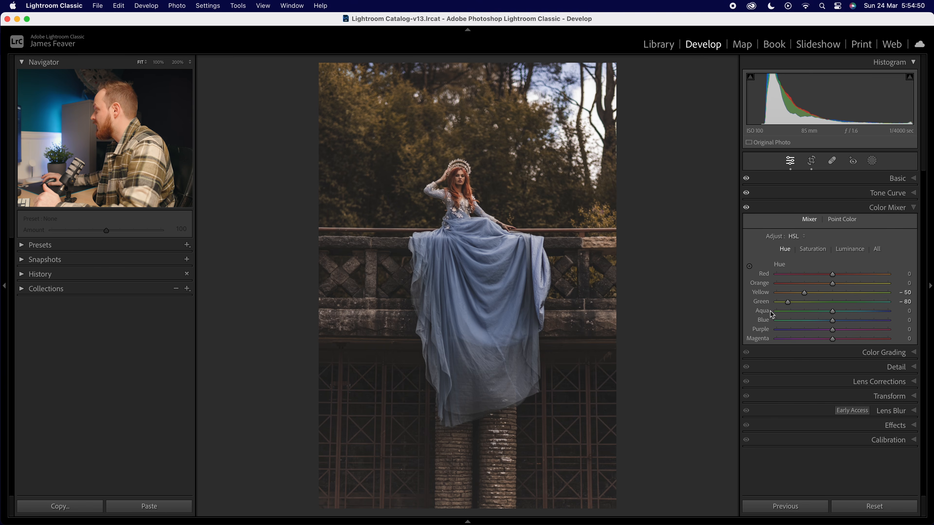
Set the Aqua hue to +10.
{"action": "left_click", "coordinate": [906, 311]}
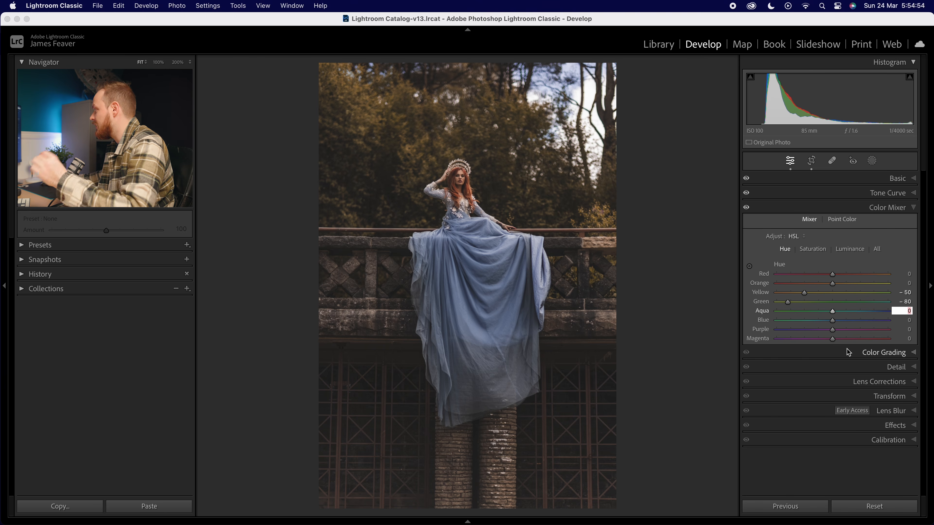
{"action": "type", "text": "10"}
{"action": "key", "text": "Return"}
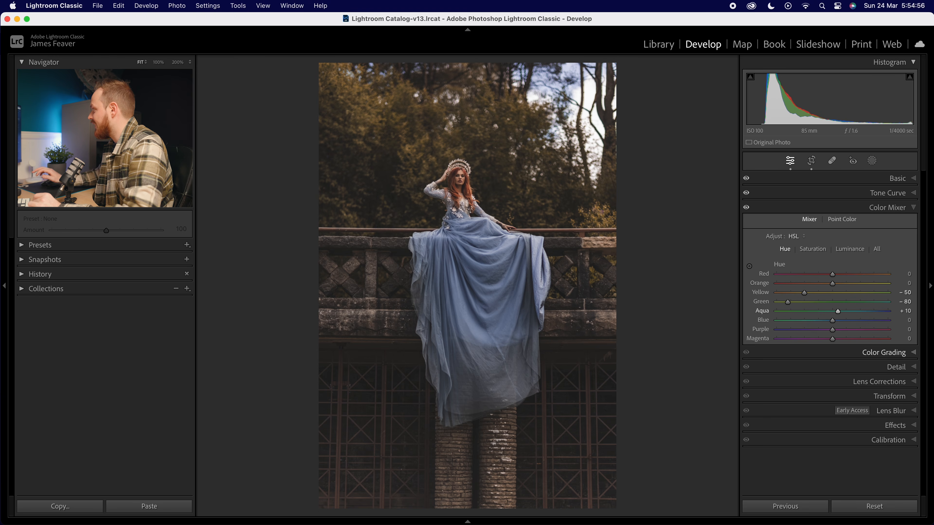
Set the Blue hue to +10.
{"action": "left_click", "coordinate": [907, 321]}
{"action": "type", "text": "10"}
{"action": "key", "text": "Return"}
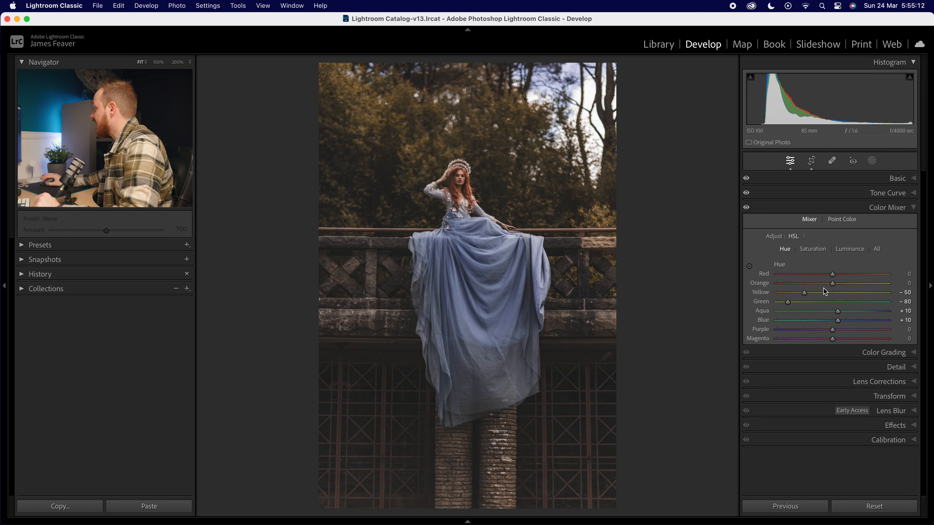
Switch to HSL Saturation and set Orange to +20, Yellow and Green to -20, Aqua and Blue to -40.
{"action": "left_click", "coordinate": [812, 251]}
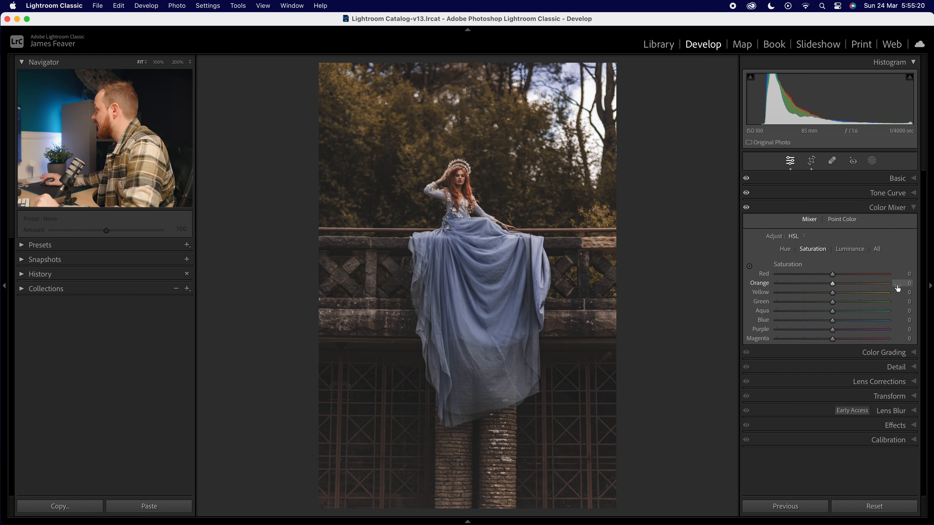
{"action": "type", "text": "20"}
{"action": "key", "text": "Return"}
{"action": "left_click", "coordinate": [903, 293]}
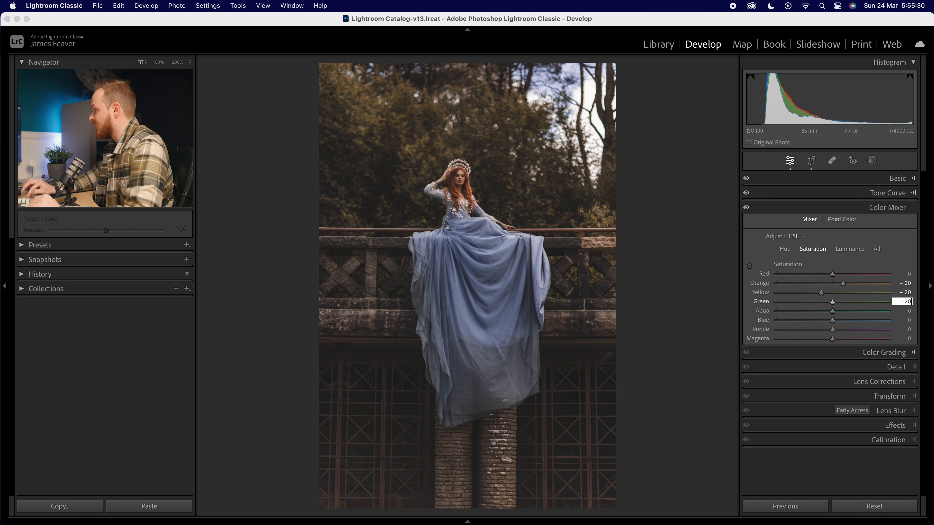
{"action": "left_click", "coordinate": [907, 311]}
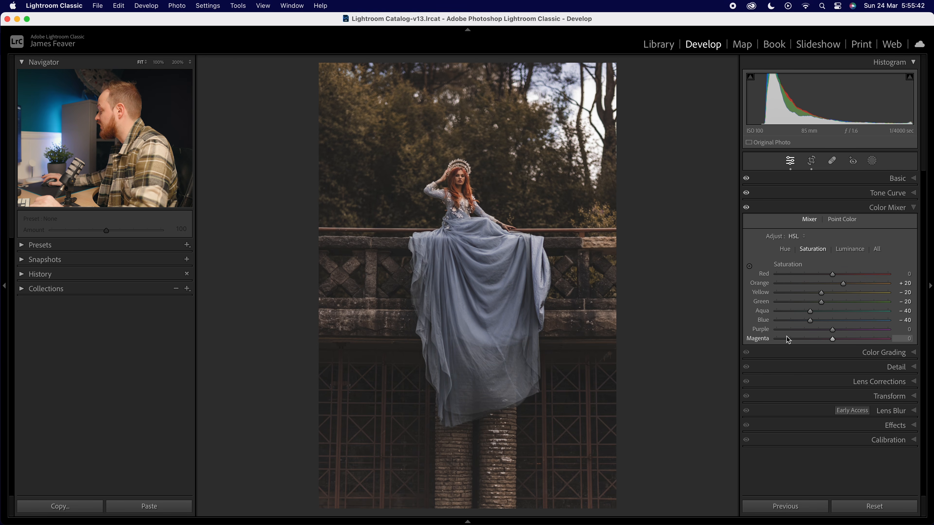
Switch to HSL Luminance and set Orange to +20 and Yellow, Green, Aqua and Blue to -20.
{"action": "left_click", "coordinate": [849, 250]}
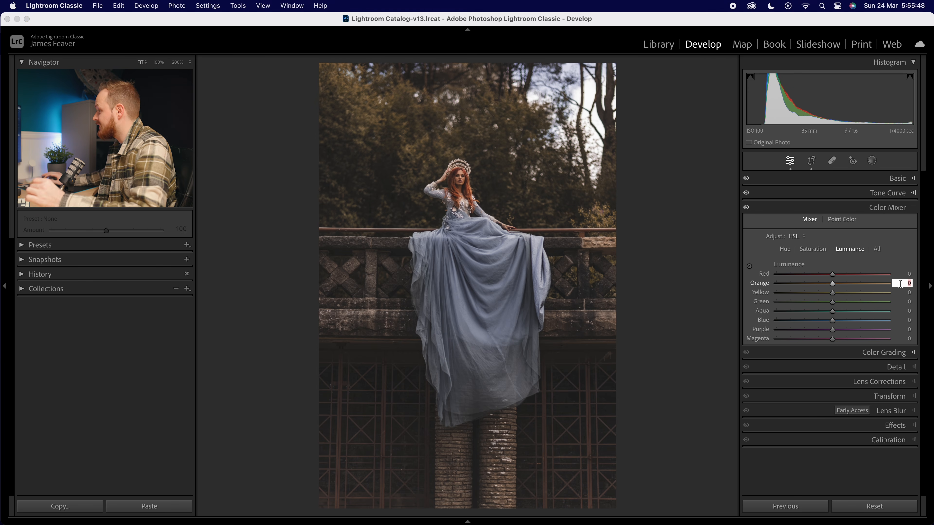
{"action": "key", "text": "Return"}
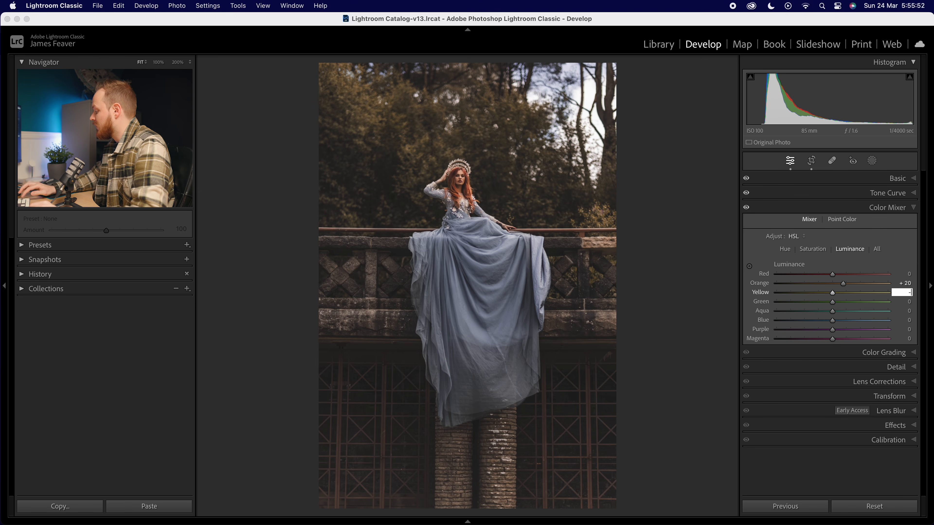
{"action": "key", "text": "Tab"}
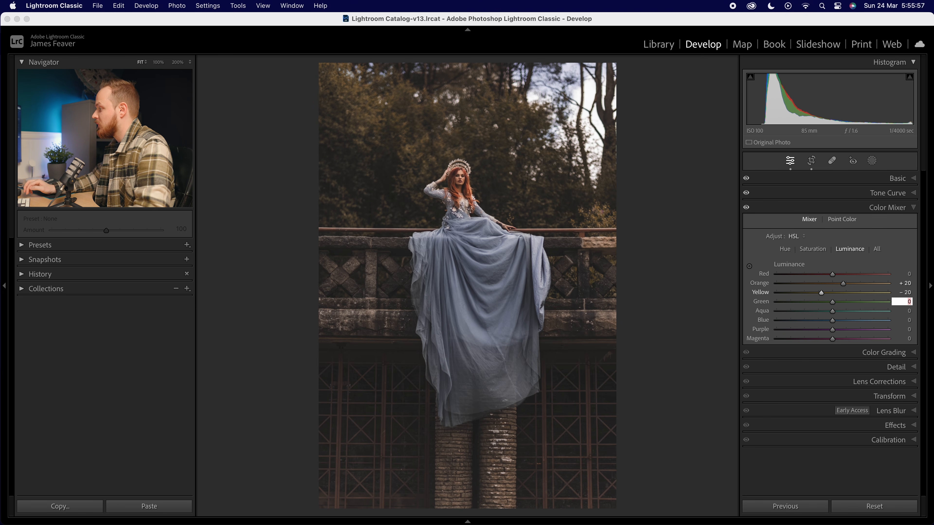
{"action": "key", "text": "Tab"}
{"action": "type", "text": "-20"}
{"action": "key", "text": "Tab"}
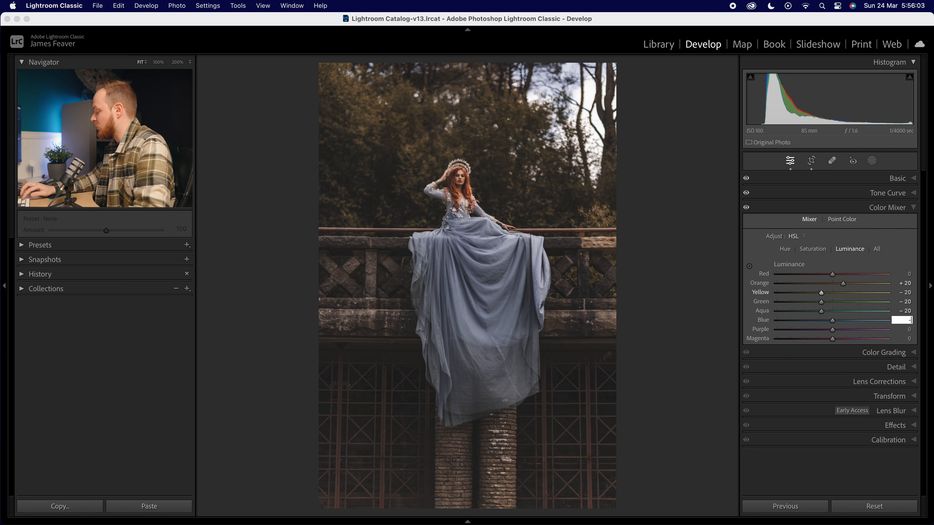
{"action": "key", "text": "Return"}
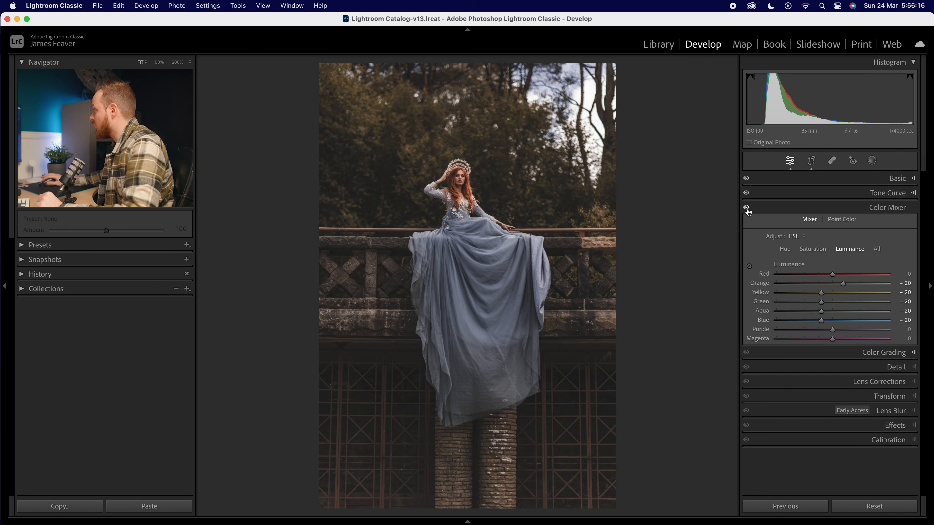
Toggle the Color Mixer on and off and zoom into the portrait to compare its effect.
{"action": "left_click", "coordinate": [747, 209]}
{"action": "left_click", "coordinate": [747, 209]}
{"action": "left_click", "coordinate": [463, 193]}
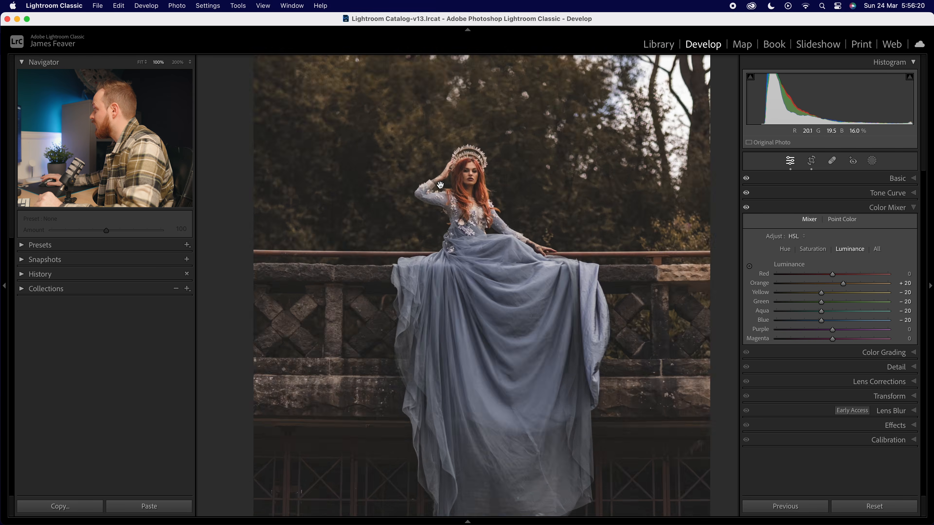
{"action": "left_click", "coordinate": [745, 208]}
{"action": "left_click", "coordinate": [745, 208]}
{"action": "left_click_drag", "start_coordinate": [582, 169], "coordinate": [588, 220]}
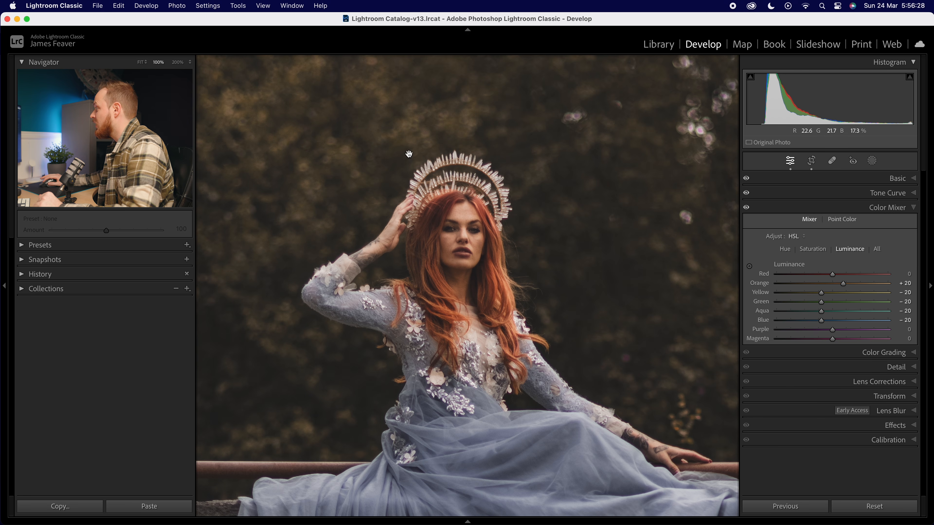
{"action": "left_click_drag", "start_coordinate": [298, 127], "coordinate": [317, 161]}
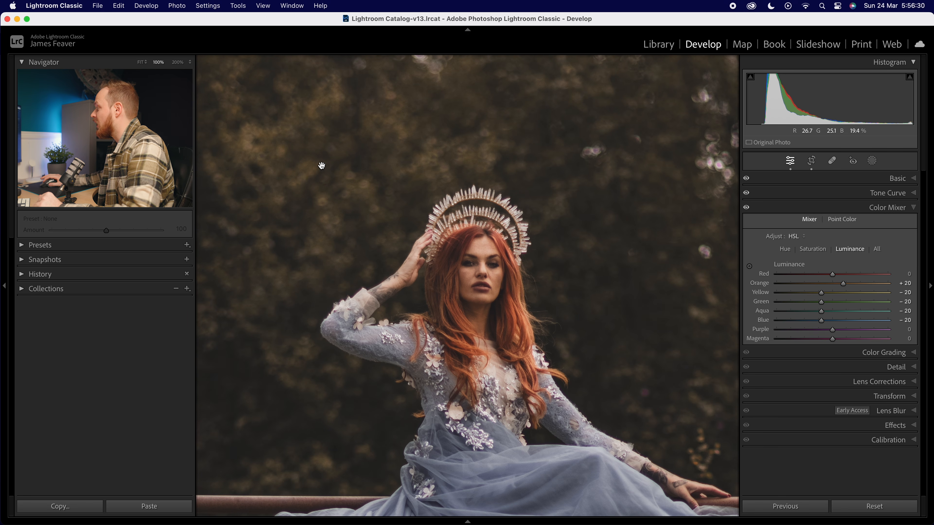
{"action": "left_click", "coordinate": [369, 171]}
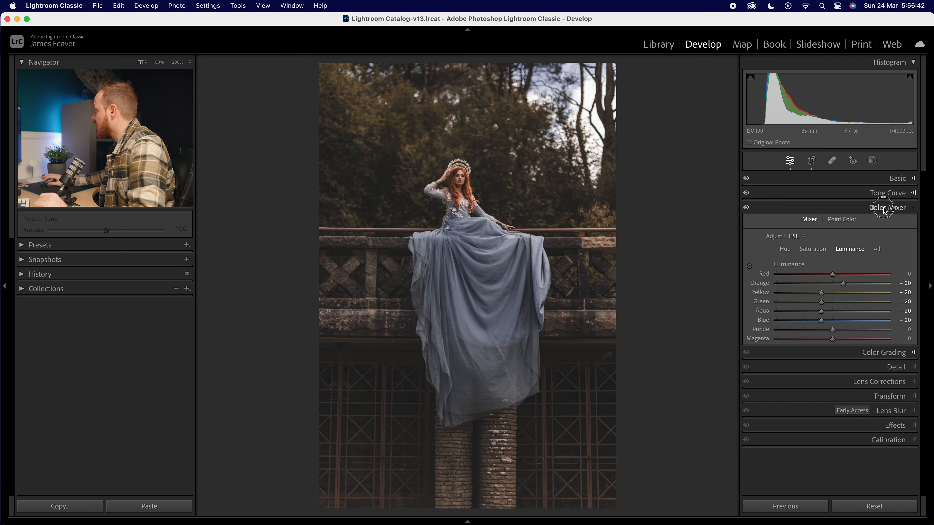
Collapse the Color Mixer, open Color Grading and set the Shadows hue to 20.
{"action": "left_click", "coordinate": [884, 209]}
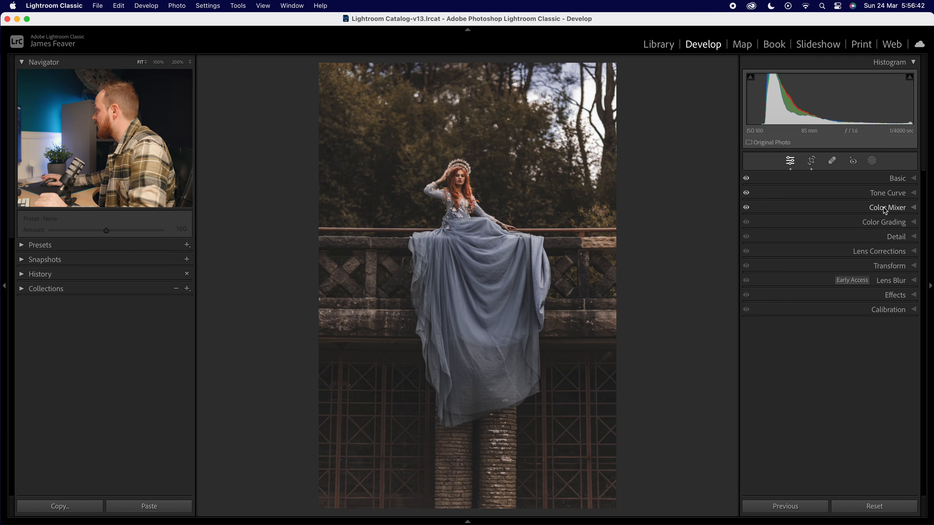
{"action": "left_click", "coordinate": [885, 223]}
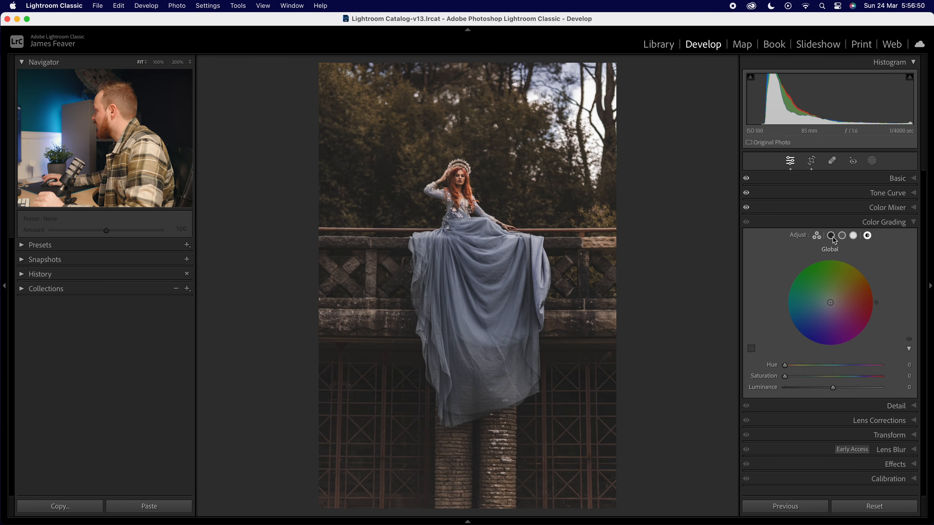
{"action": "left_click", "coordinate": [831, 237]}
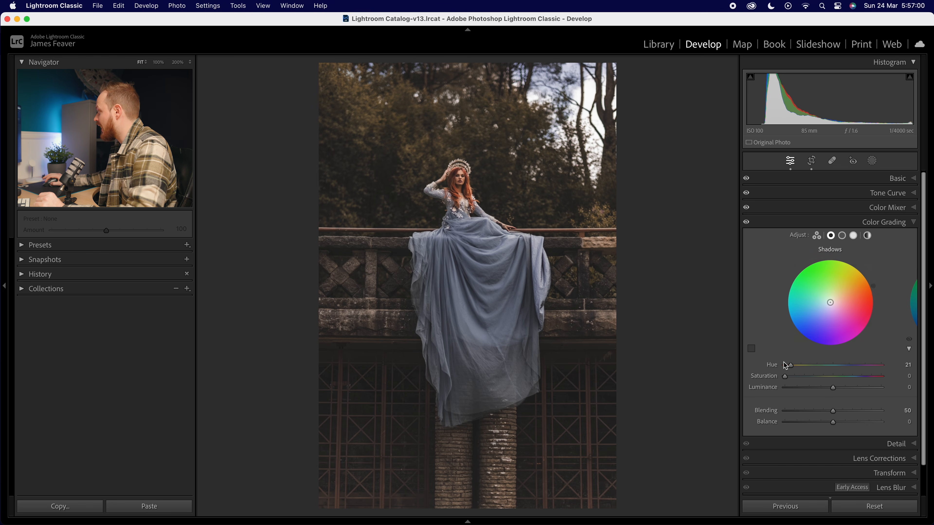
{"action": "left_click", "coordinate": [912, 366]}
{"action": "type", "text": "20"}
{"action": "key", "text": "Return"}
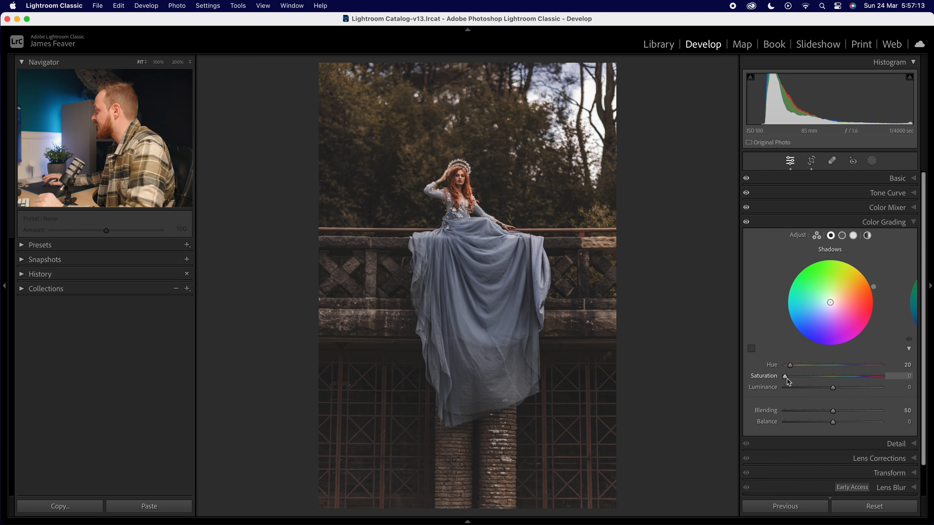
Set the Shadows saturation to 10.
{"action": "left_click_drag", "start_coordinate": [789, 377], "coordinate": [833, 376]}
{"action": "left_click", "coordinate": [907, 377]}
{"action": "type", "text": "10"}
{"action": "key", "text": "Return"}
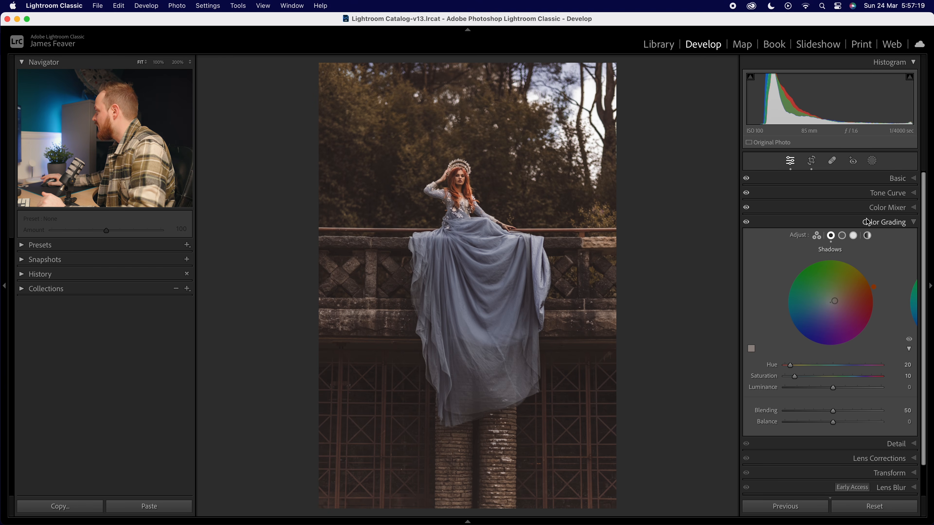
Switch to the Highlights wheel and set its hue to 25 and saturation to 10.
{"action": "left_click", "coordinate": [854, 236]}
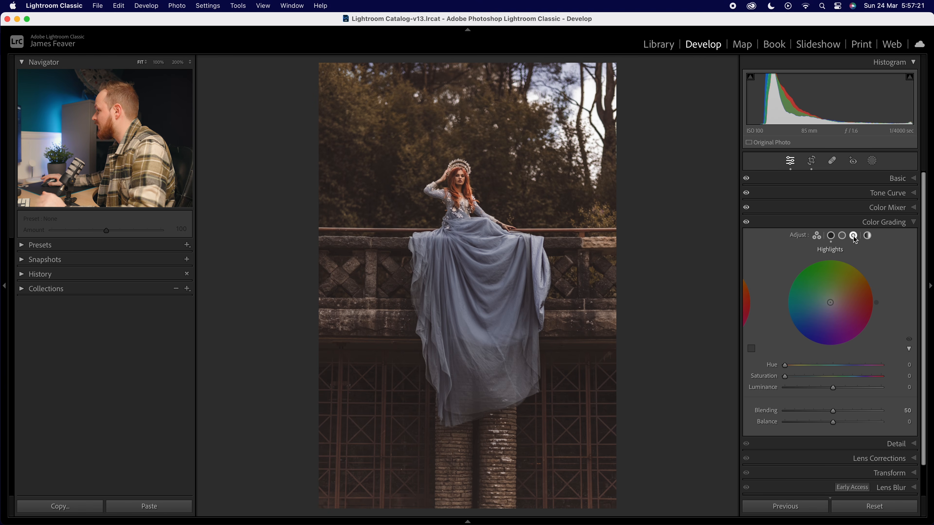
{"action": "left_click", "coordinate": [908, 366]}
{"action": "type", "text": "25"}
{"action": "key", "text": "Return"}
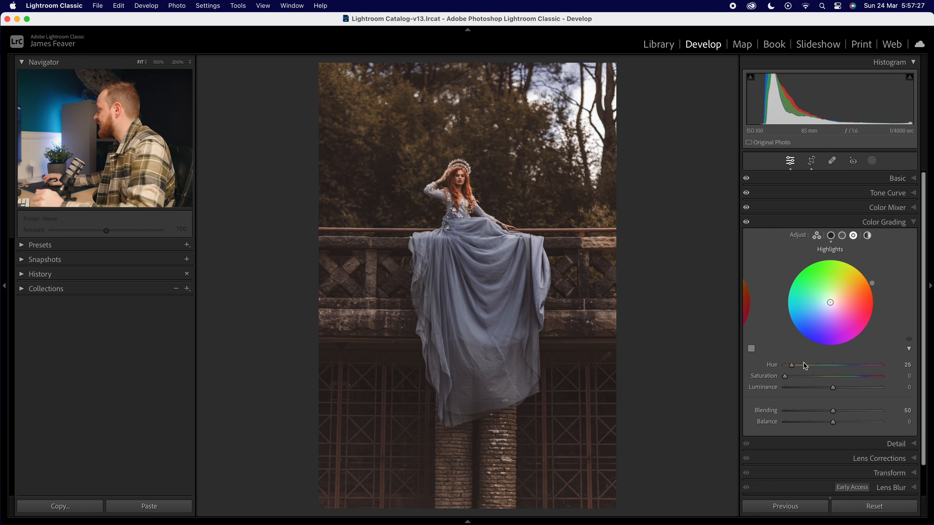
{"action": "left_click", "coordinate": [905, 379]}
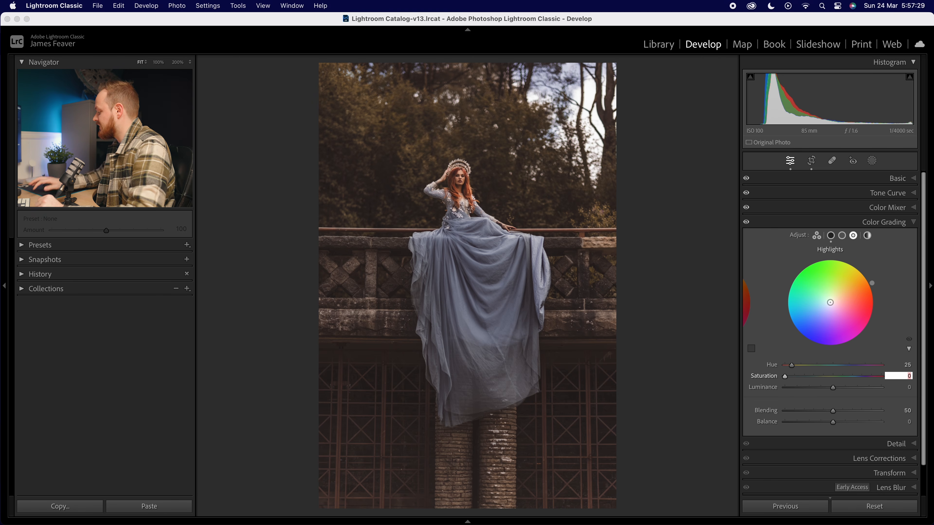
{"action": "type", "text": "10"}
{"action": "key", "text": "Return"}
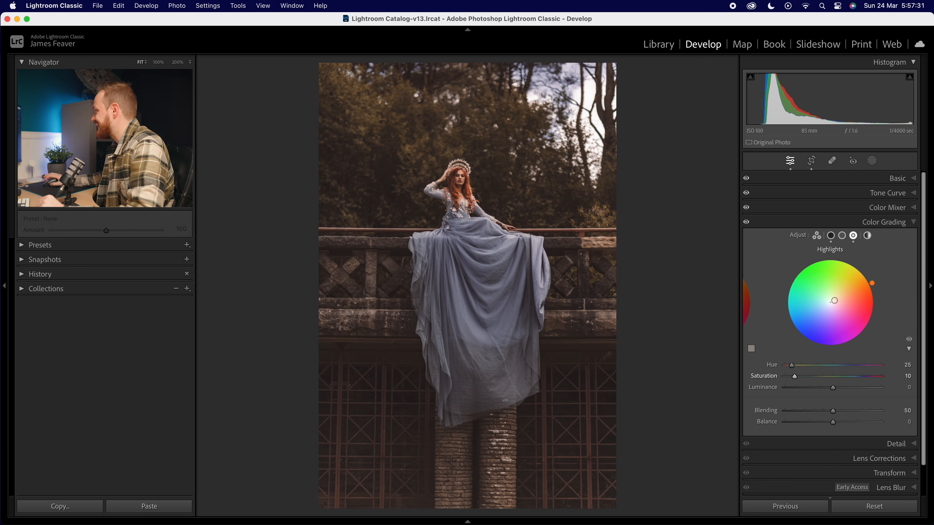
Collapse Color Grading, open the Detail panel and set the noise reduction Luminance to 25.
{"action": "left_click", "coordinate": [831, 236]}
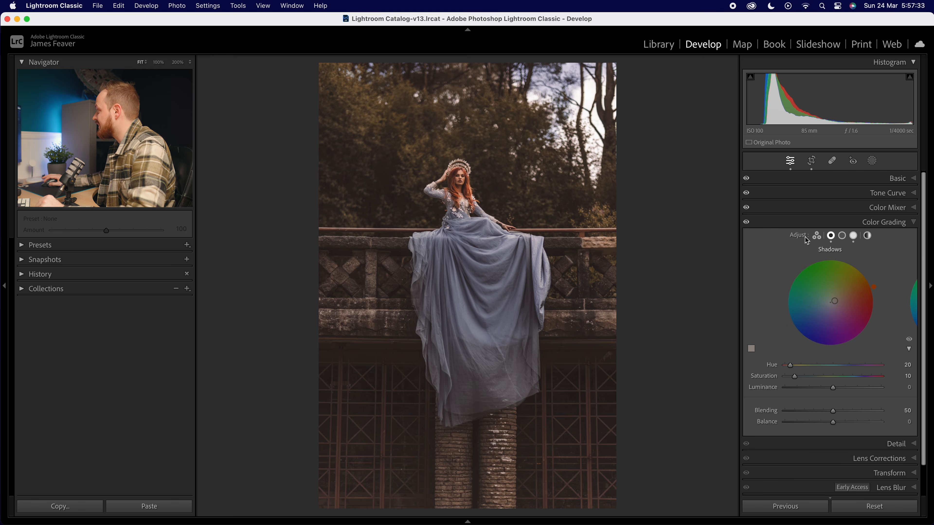
{"action": "left_click", "coordinate": [853, 236]}
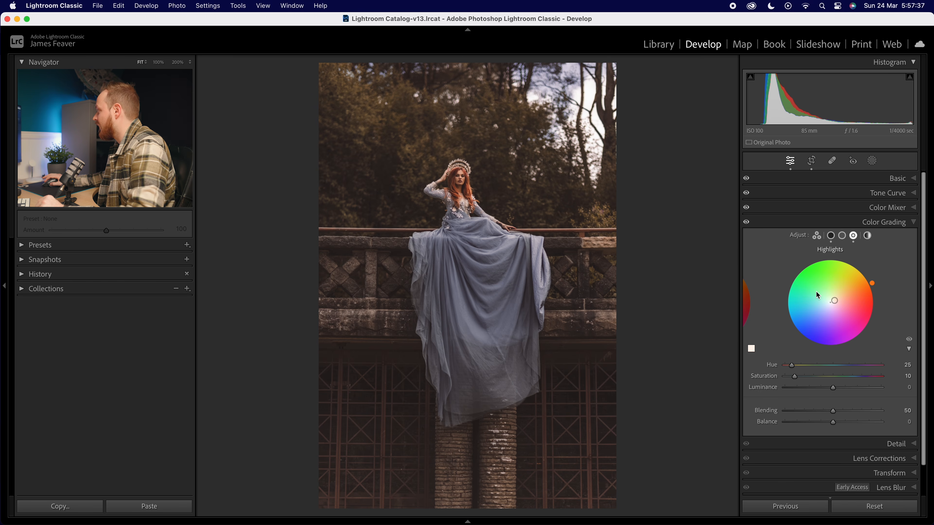
{"action": "left_click", "coordinate": [884, 222]}
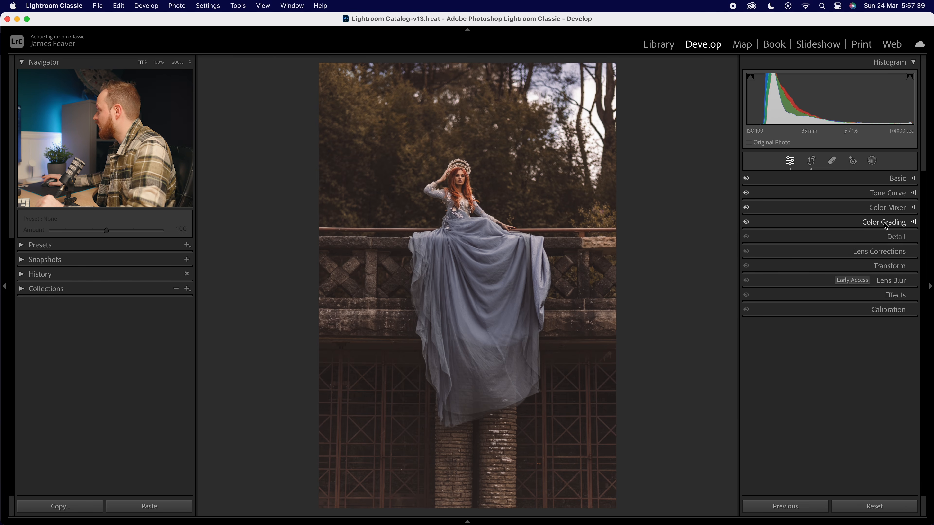
{"action": "left_click", "coordinate": [897, 237]}
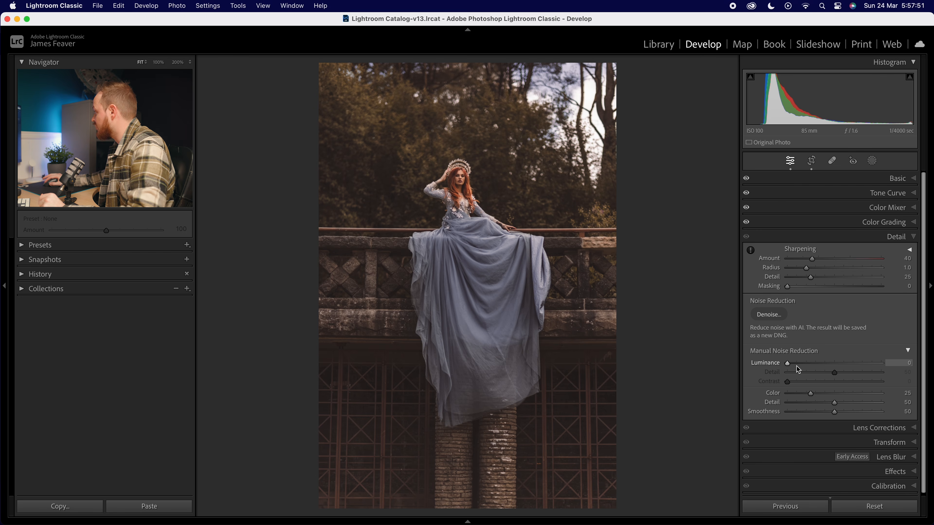
{"action": "left_click", "coordinate": [899, 365]}
{"action": "type", "text": "25"}
{"action": "key", "text": "Return"}
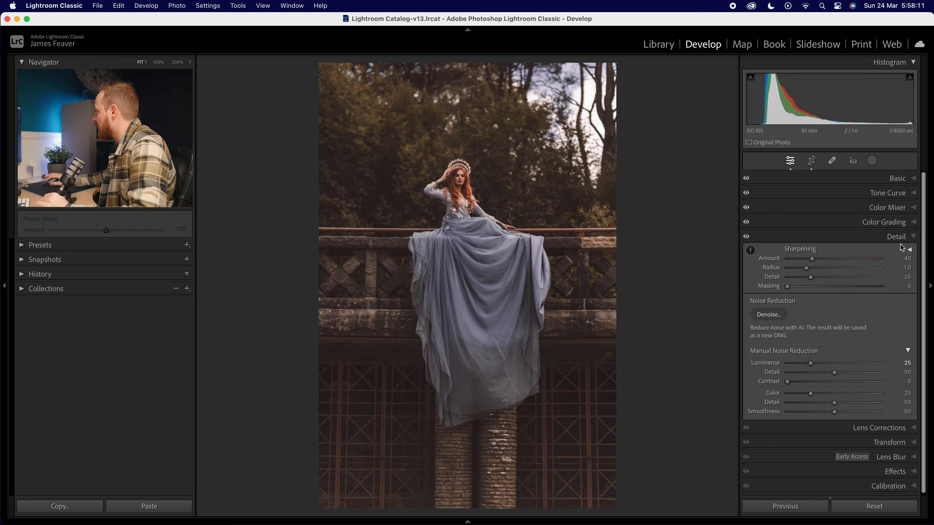
Collapse Detail, open the Calibration panel and set the Green Primary hue to -10.
{"action": "left_click", "coordinate": [896, 237]}
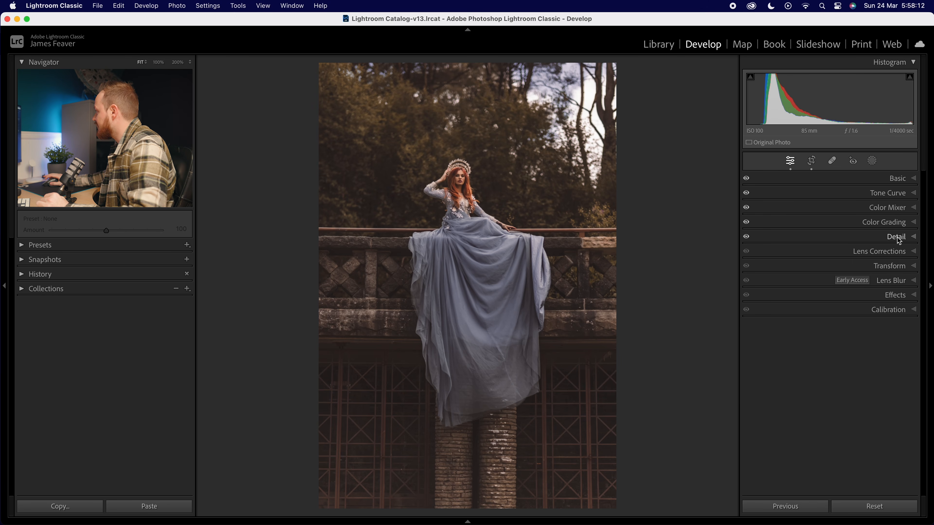
{"action": "left_click", "coordinate": [894, 252]}
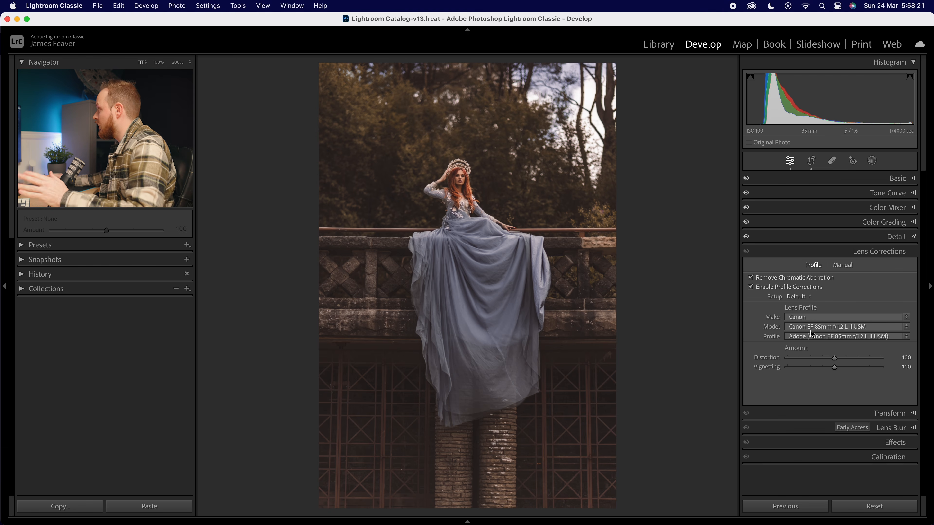
{"action": "left_click", "coordinate": [888, 254]}
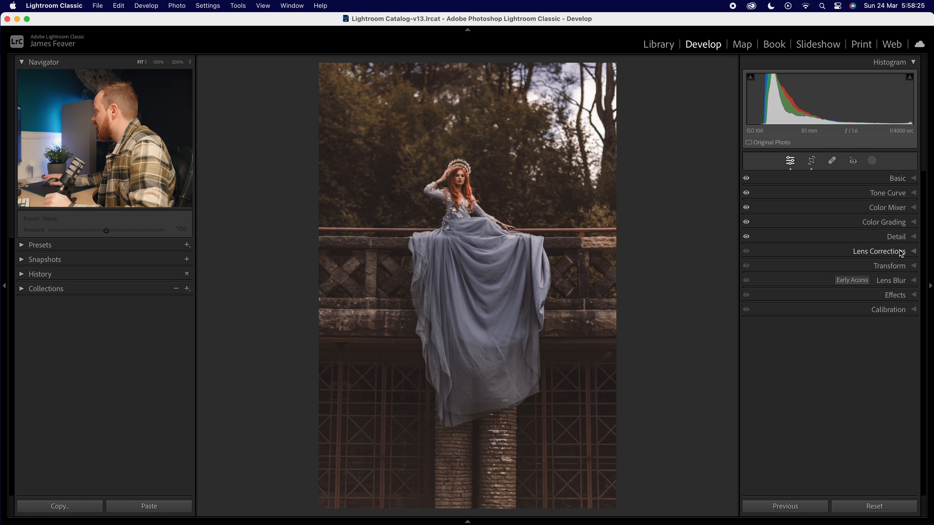
{"action": "left_click", "coordinate": [900, 311]}
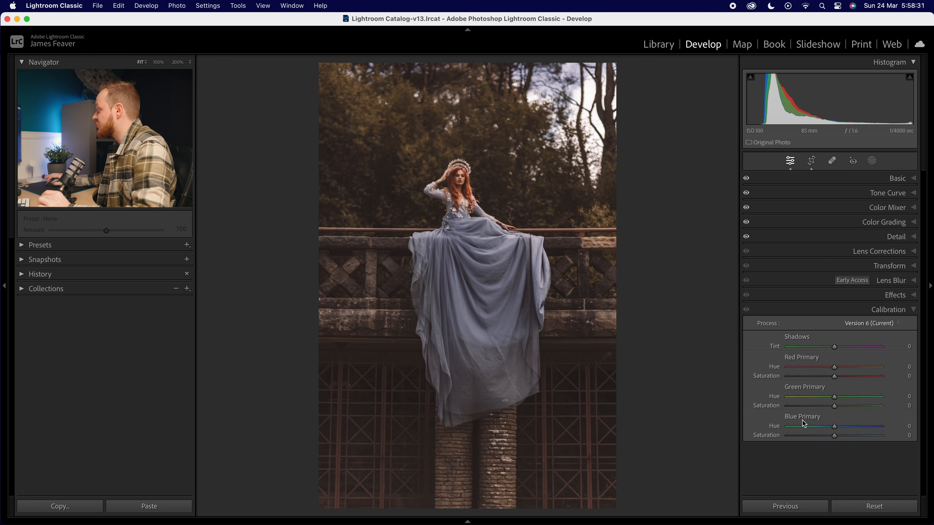
{"action": "left_click", "coordinate": [905, 397]}
{"action": "type", "text": "-10"}
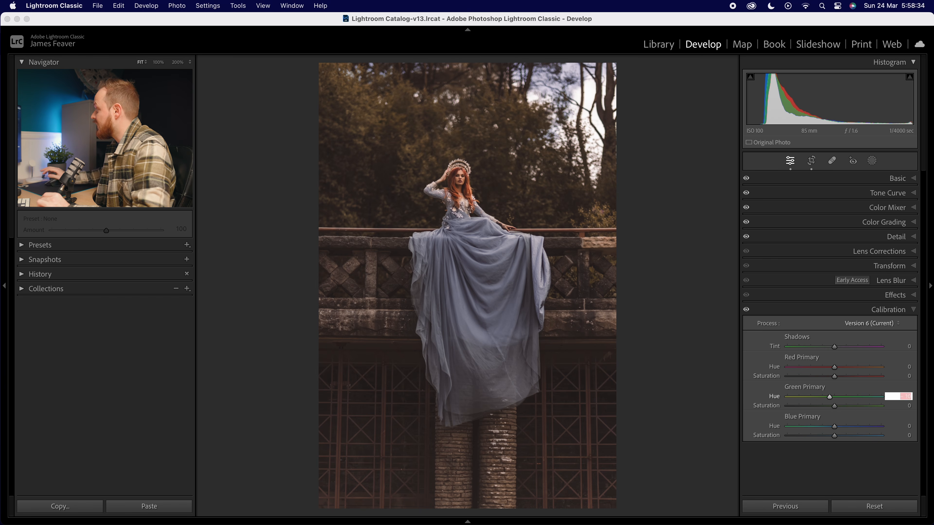
{"action": "key", "text": "Return"}
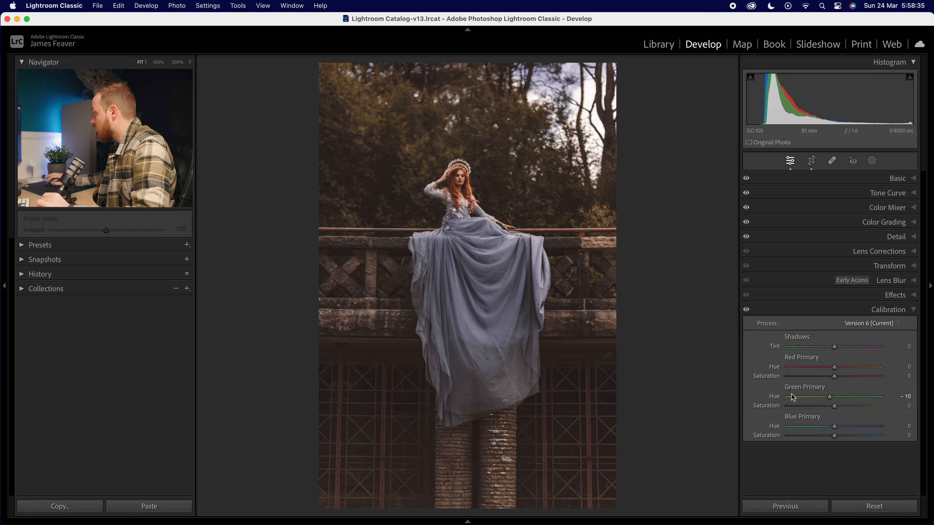
Set the Blue Primary hue to -10.
{"action": "left_click", "coordinate": [905, 426]}
{"action": "type", "text": "-10"}
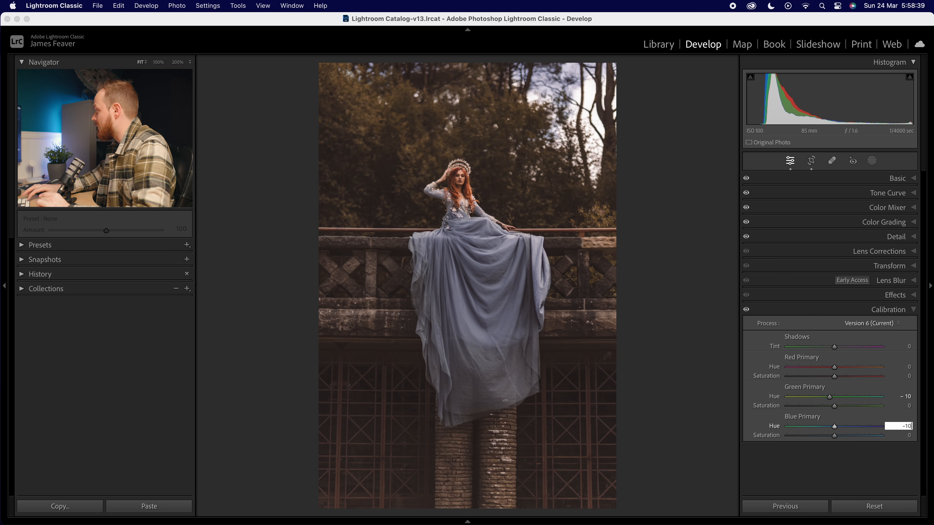
{"action": "key", "text": "Return"}
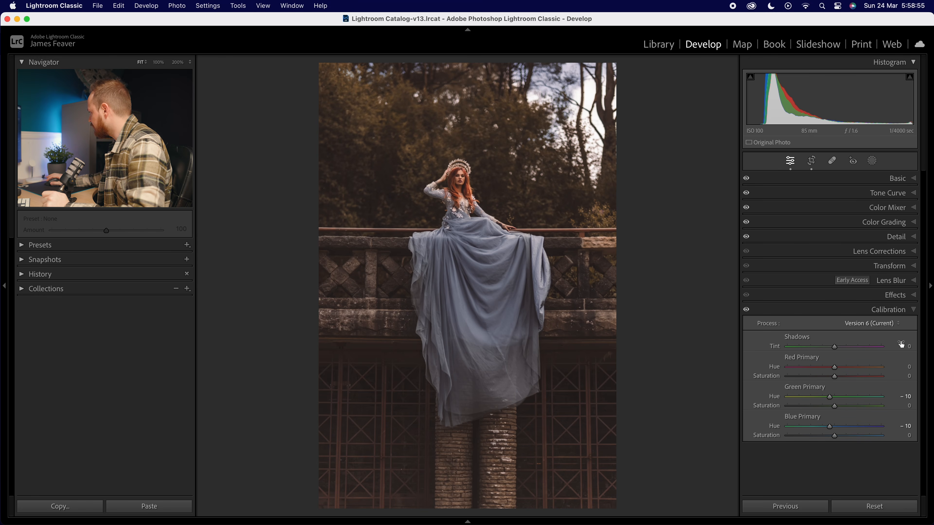
Collapse Calibration, open the Effects panel and set the post-crop vignette Amount to -20 and Feather to 100.
{"action": "left_click", "coordinate": [891, 312]}
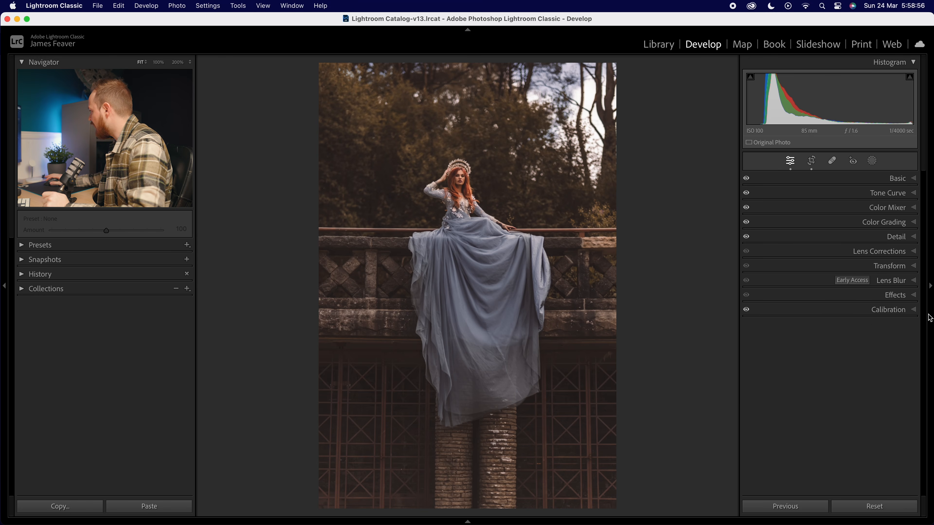
{"action": "left_click", "coordinate": [901, 295]}
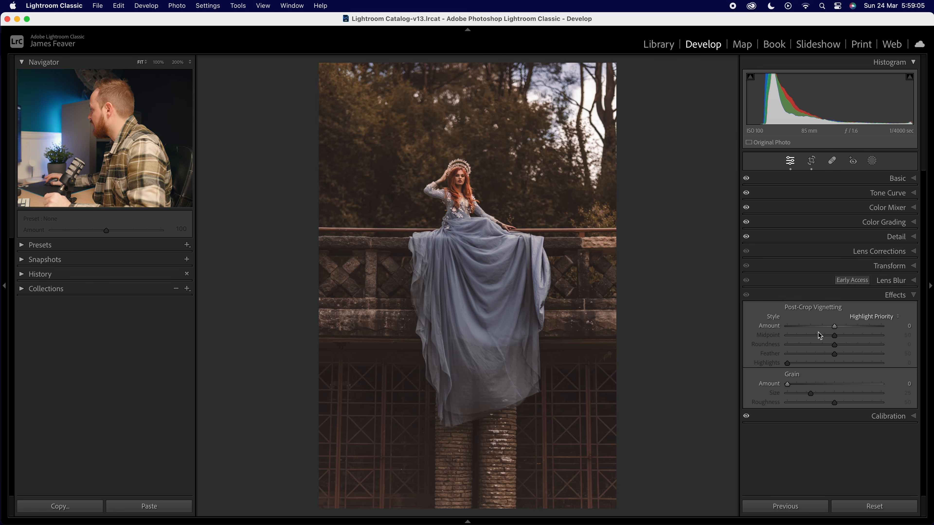
{"action": "left_click", "coordinate": [908, 326]}
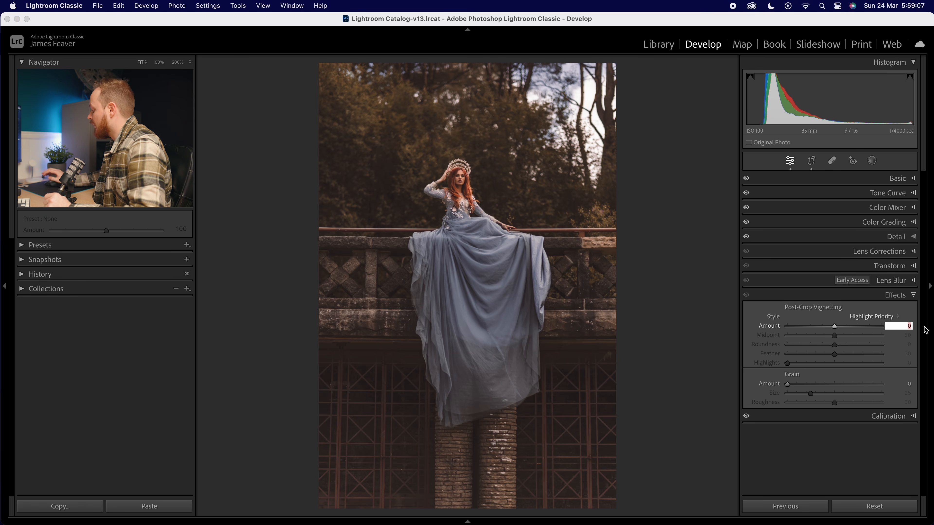
{"action": "type", "text": "-2"}
{"action": "key", "text": "Return"}
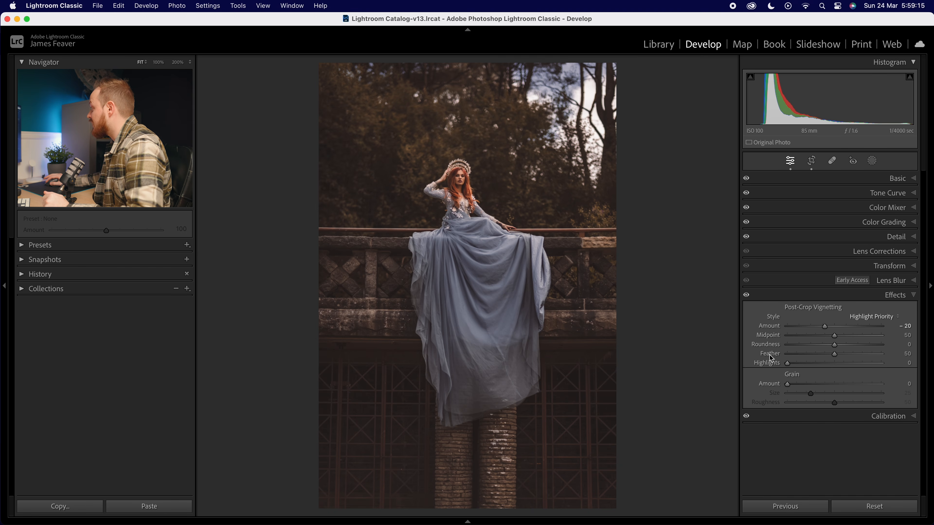
{"action": "left_click_drag", "start_coordinate": [834, 354], "coordinate": [890, 354]}
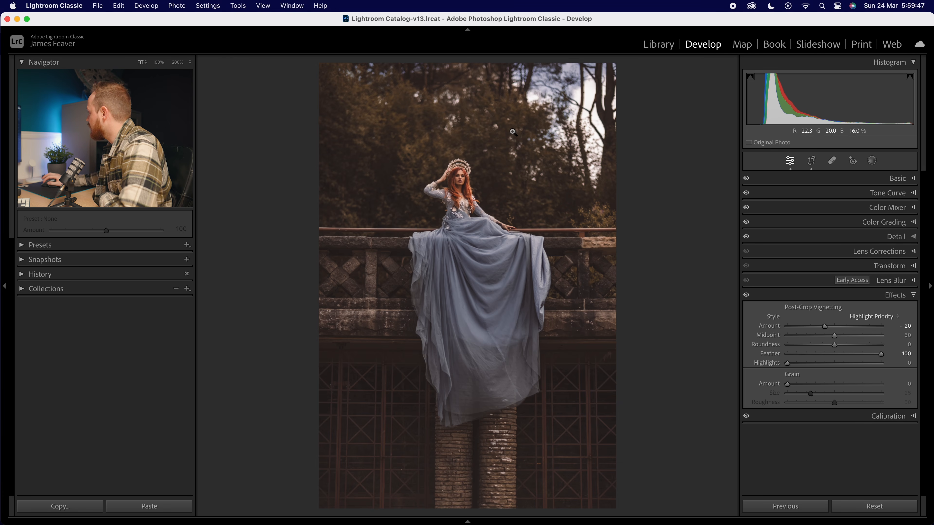
Create a Select Subject mask on the woman and set its exposure to 0.35.
{"action": "left_click", "coordinate": [873, 161]}
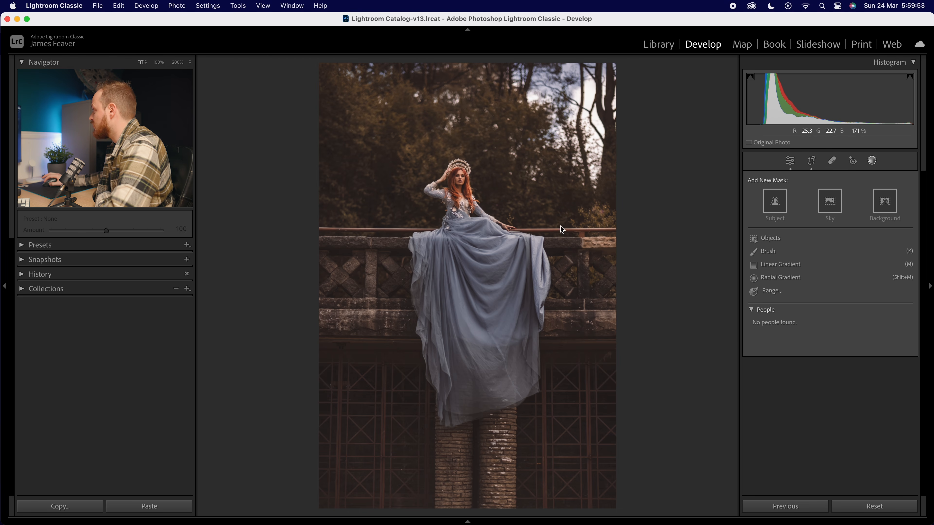
{"action": "left_click", "coordinate": [775, 202]}
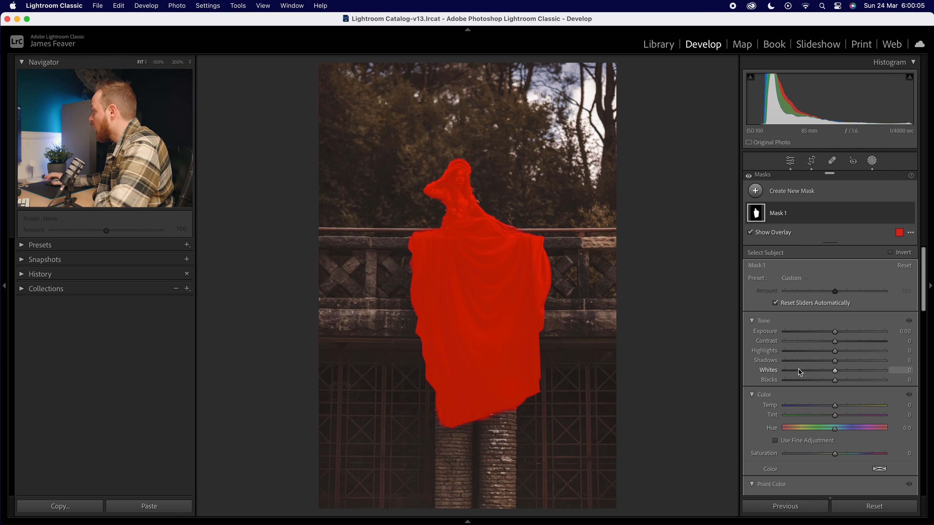
{"action": "left_click_drag", "start_coordinate": [835, 334], "coordinate": [837, 334]}
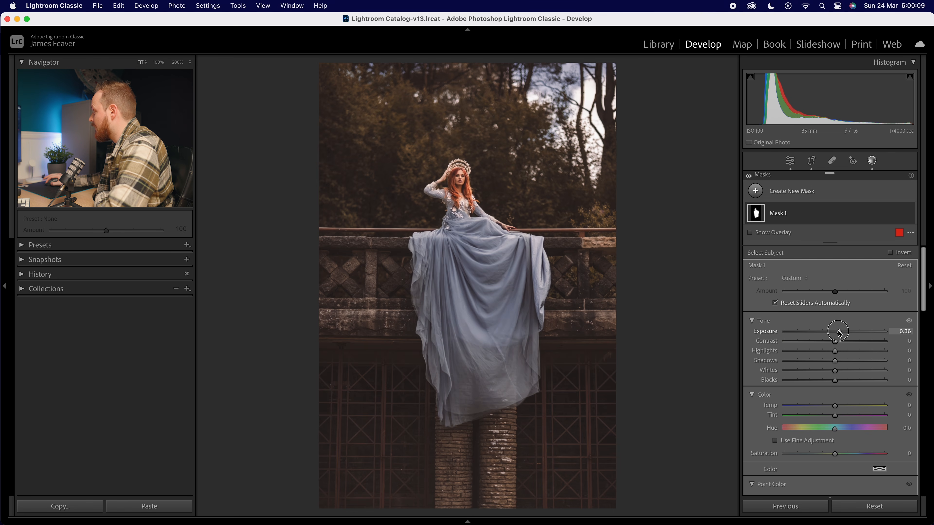
{"action": "left_click", "coordinate": [900, 331]}
{"action": "type", "text": "0."}
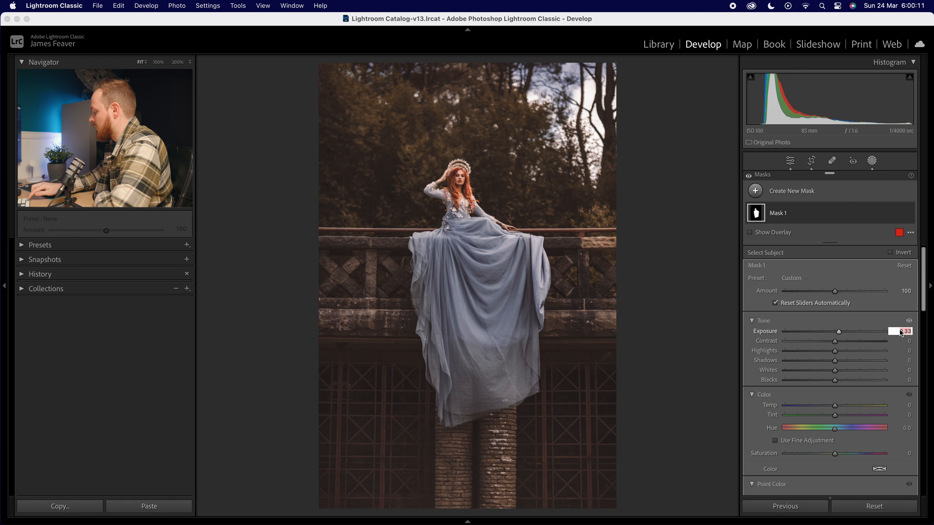
{"action": "type", "text": "35"}
{"action": "key", "text": "Return"}
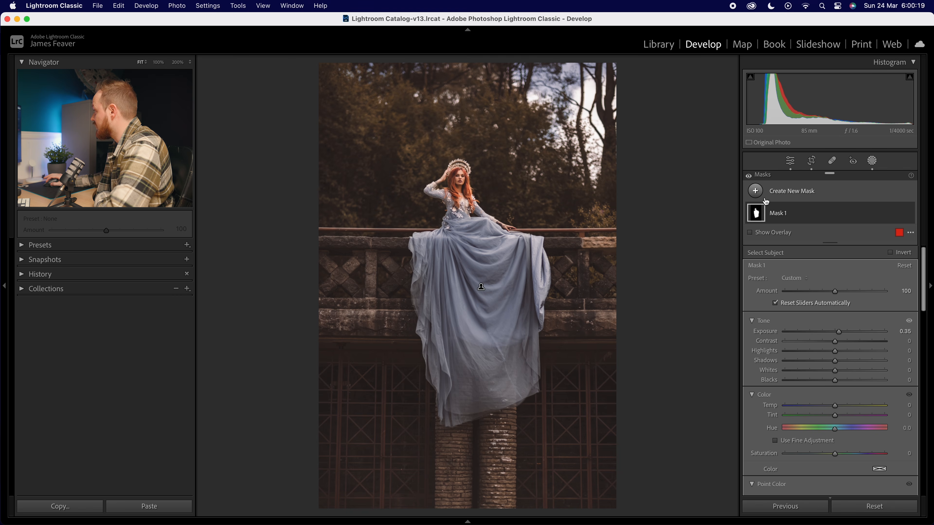
Add a linear gradient mask rising from the bottom edge to the dress and set its exposure to -0.75.
{"action": "left_click", "coordinate": [758, 193]}
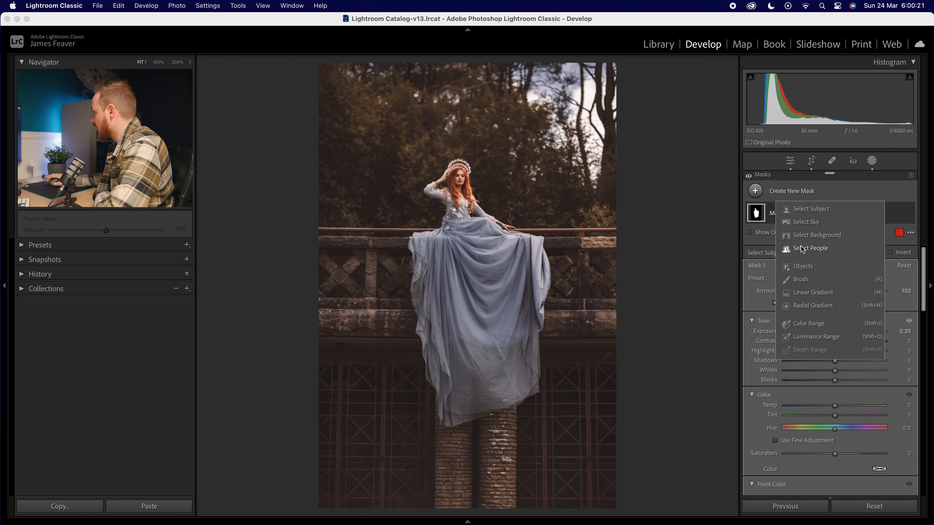
{"action": "left_click", "coordinate": [806, 292]}
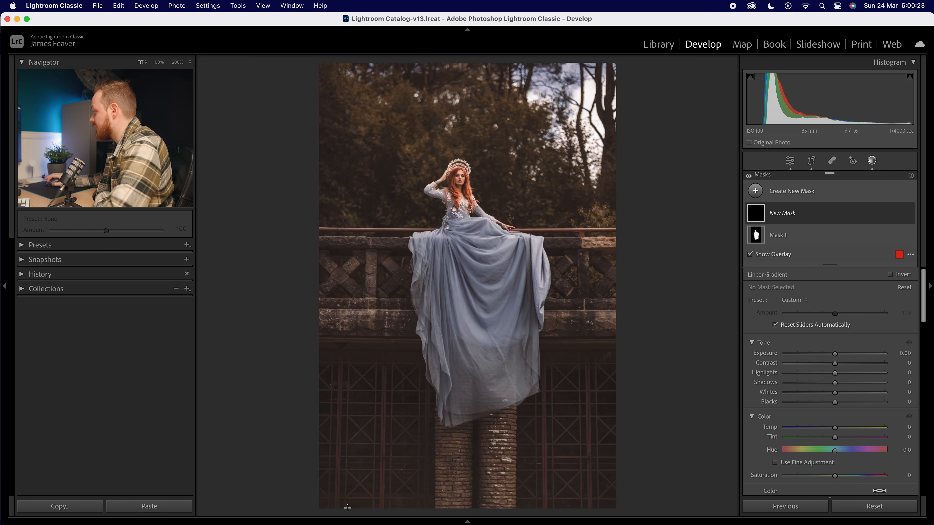
{"action": "left_click_drag", "start_coordinate": [475, 492], "coordinate": [483, 253]}
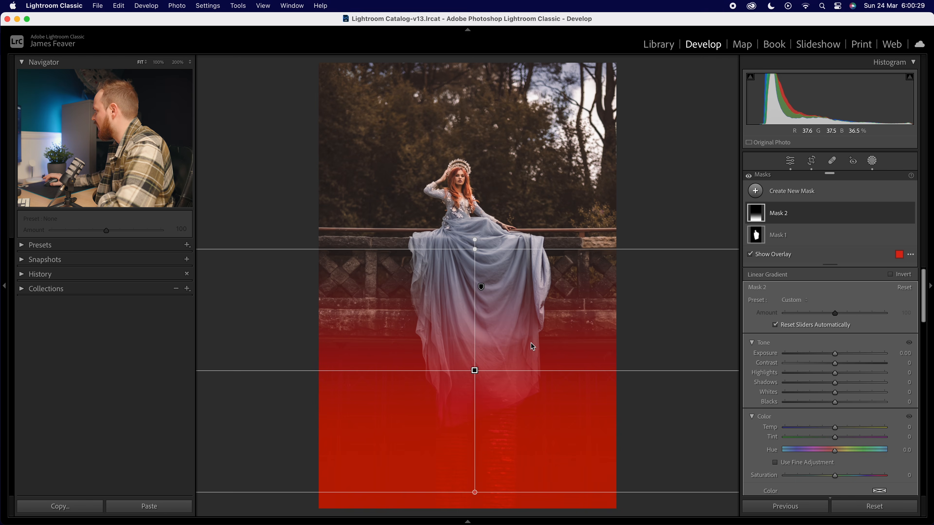
{"action": "left_click", "coordinate": [835, 354]}
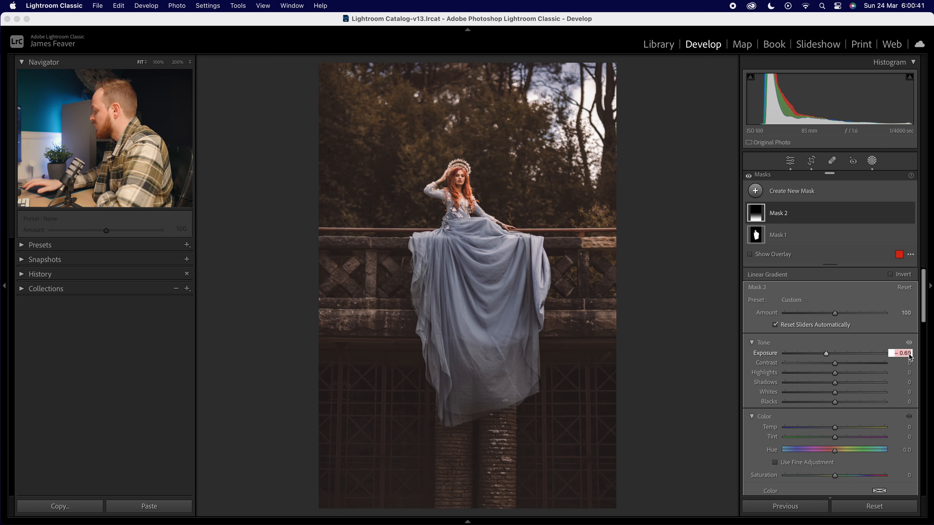
{"action": "type", "text": "-0.75"}
{"action": "key", "text": "Return"}
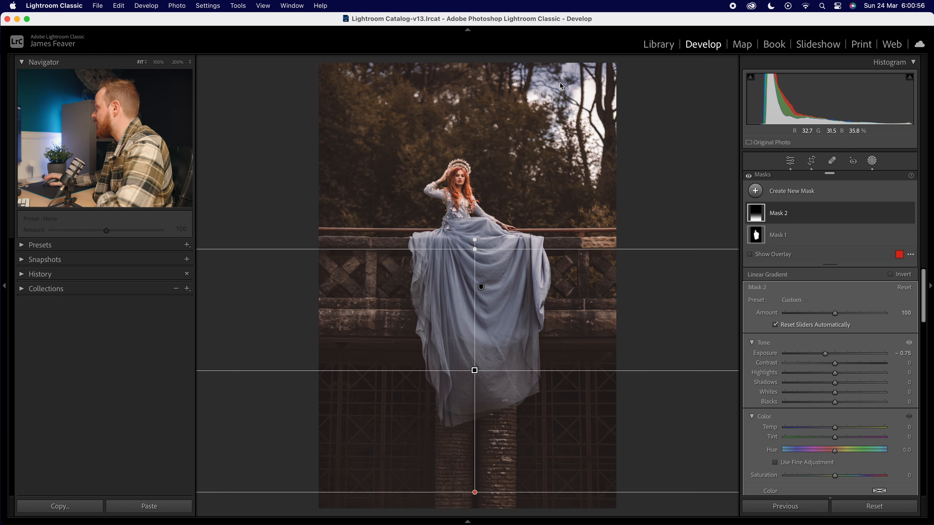
Add a radial gradient mask over the upper-right background and set its exposure to 0.35.
{"action": "left_click", "coordinate": [755, 191]}
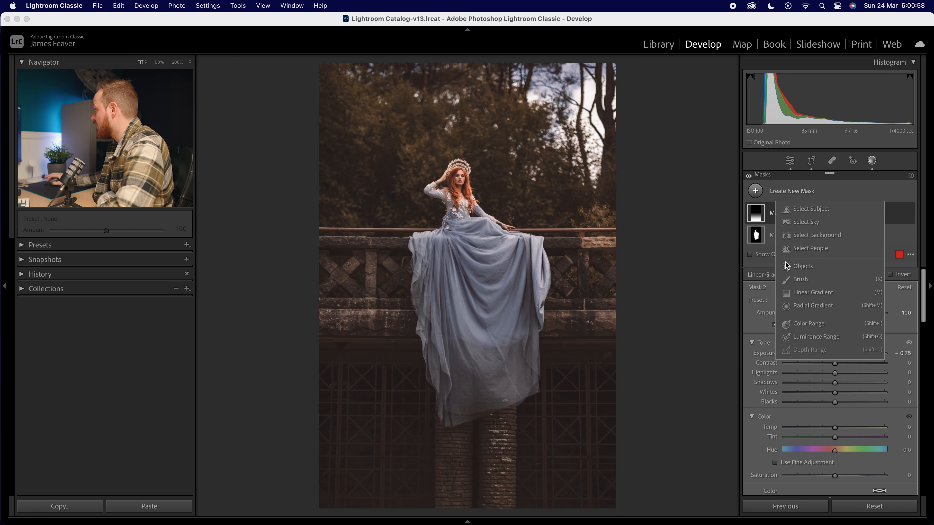
{"action": "left_click", "coordinate": [790, 306]}
{"action": "left_click_drag", "start_coordinate": [453, 193], "coordinate": [617, 355]}
{"action": "left_click_drag", "start_coordinate": [446, 271], "coordinate": [563, 154]}
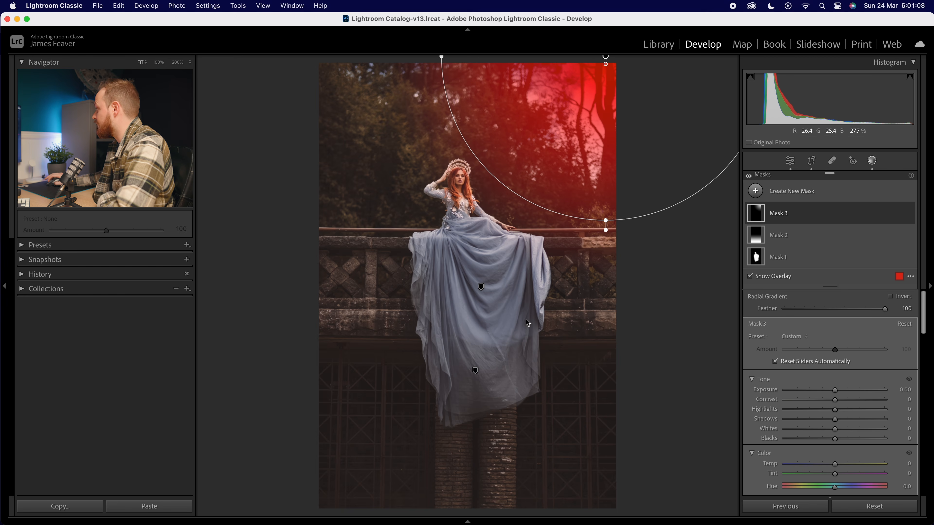
{"action": "left_click", "coordinate": [835, 391]}
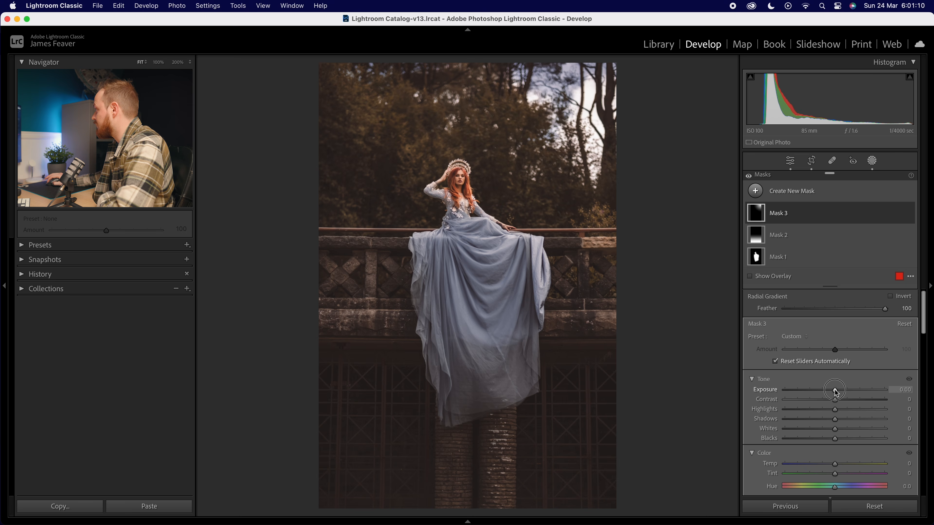
{"action": "left_click_drag", "start_coordinate": [846, 391], "coordinate": [840, 391]}
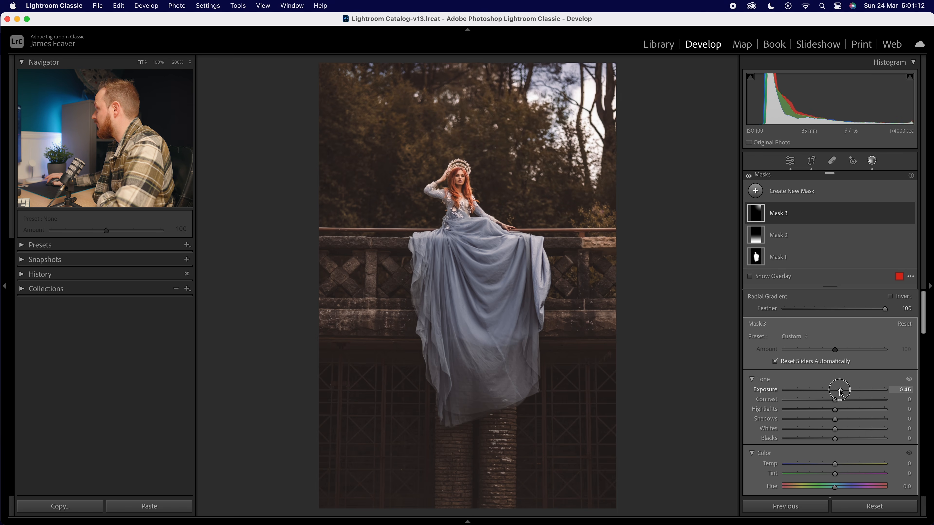
{"action": "left_click", "coordinate": [906, 389]}
{"action": "type", "text": "0.35"}
{"action": "key", "text": "Return"}
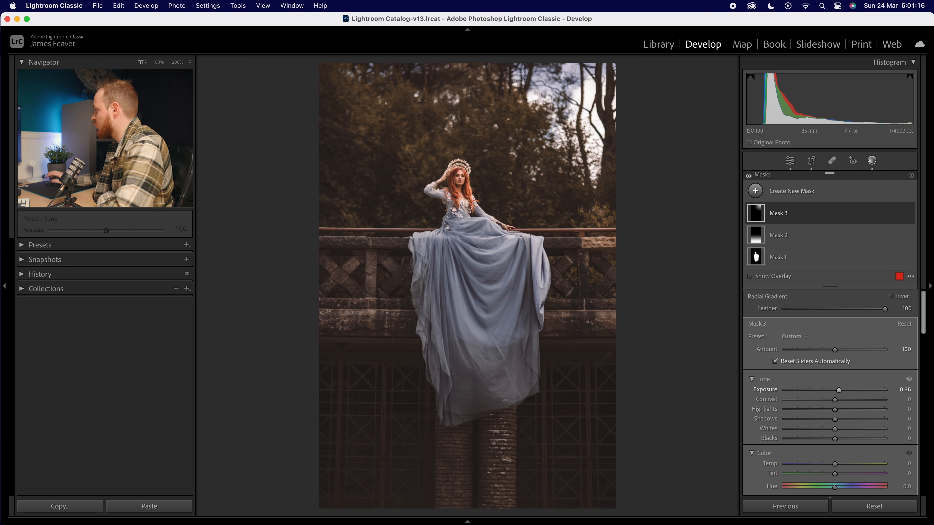
Reshape and move the radial gradient so it covers the right side of the background and dress.
{"action": "left_click_drag", "start_coordinate": [607, 57], "coordinate": [585, 84]}
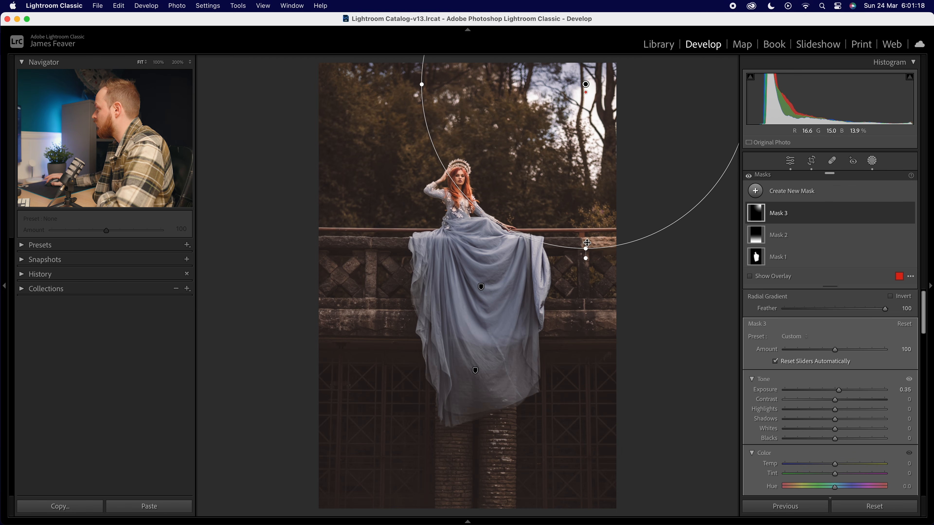
{"action": "left_click_drag", "start_coordinate": [587, 249], "coordinate": [587, 355]}
{"action": "left_click_drag", "start_coordinate": [569, 224], "coordinate": [589, 183]}
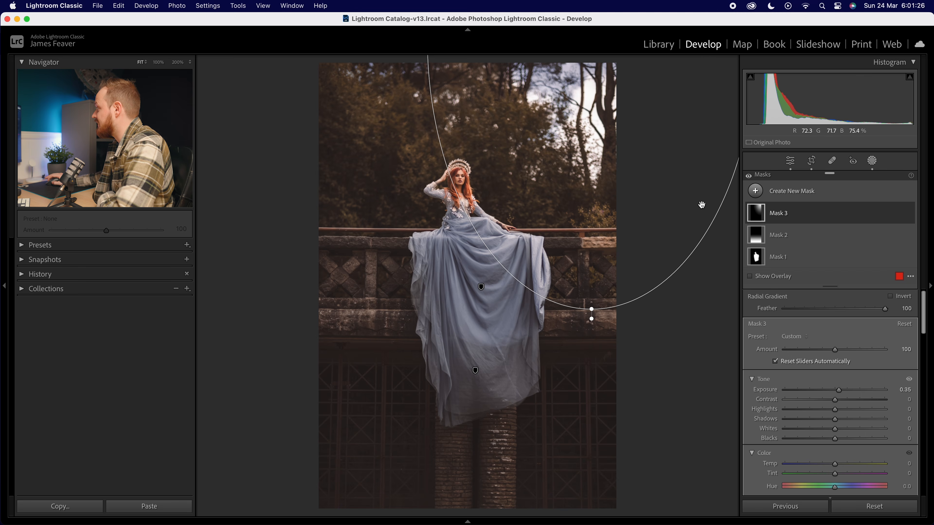
{"action": "mouse_move", "coordinate": [757, 262]}
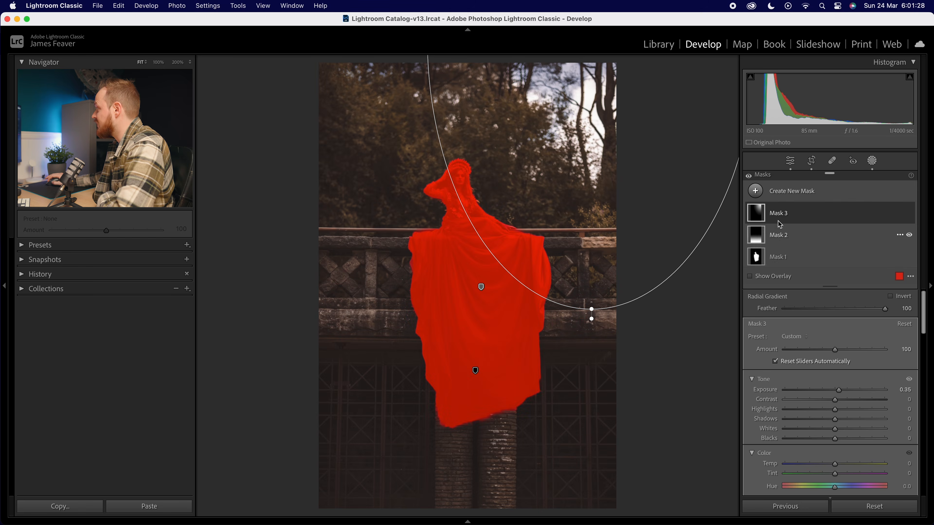
Close the masking tool and compare the before and after views of the edit.
{"action": "left_click", "coordinate": [791, 162]}
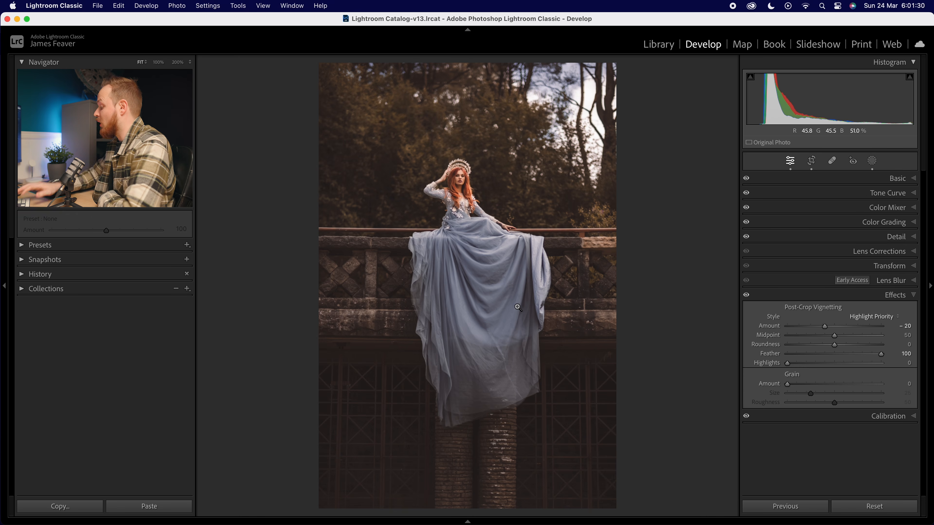
{"action": "key", "text": "backslash"}
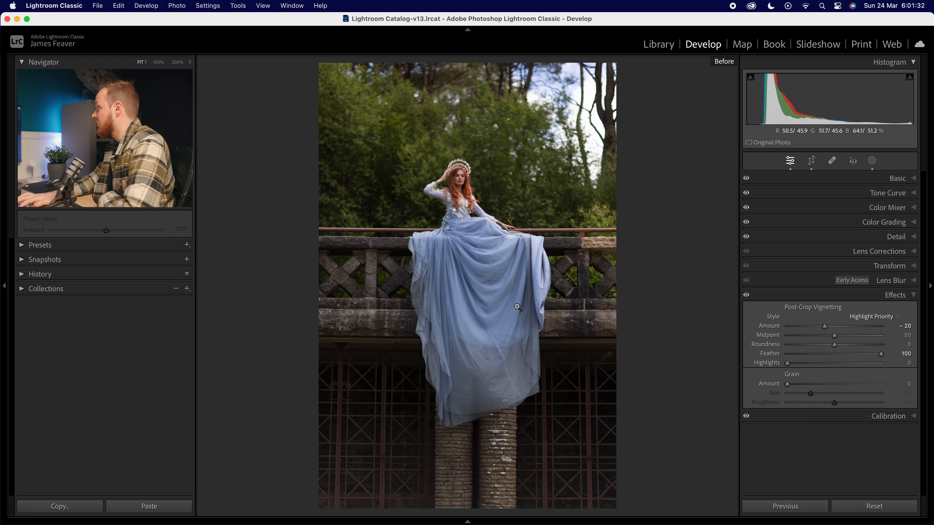
{"action": "key", "text": "backslash"}
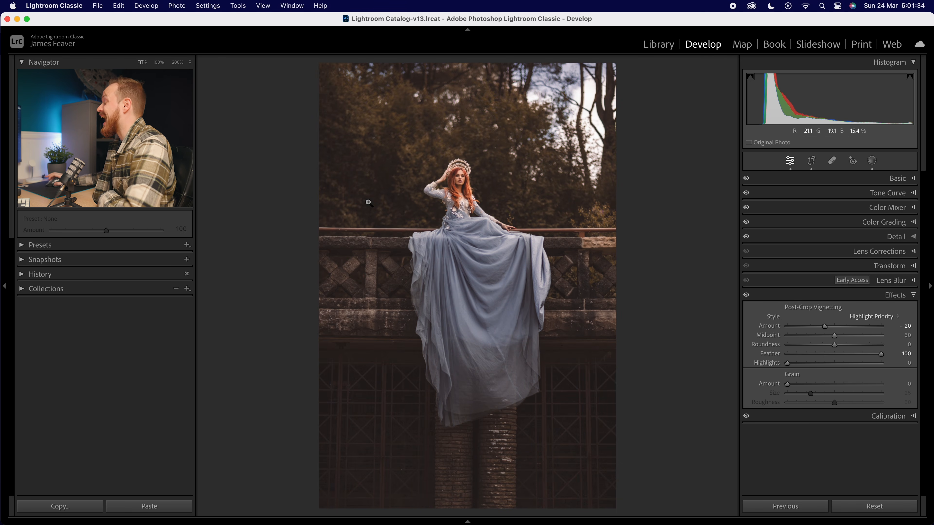